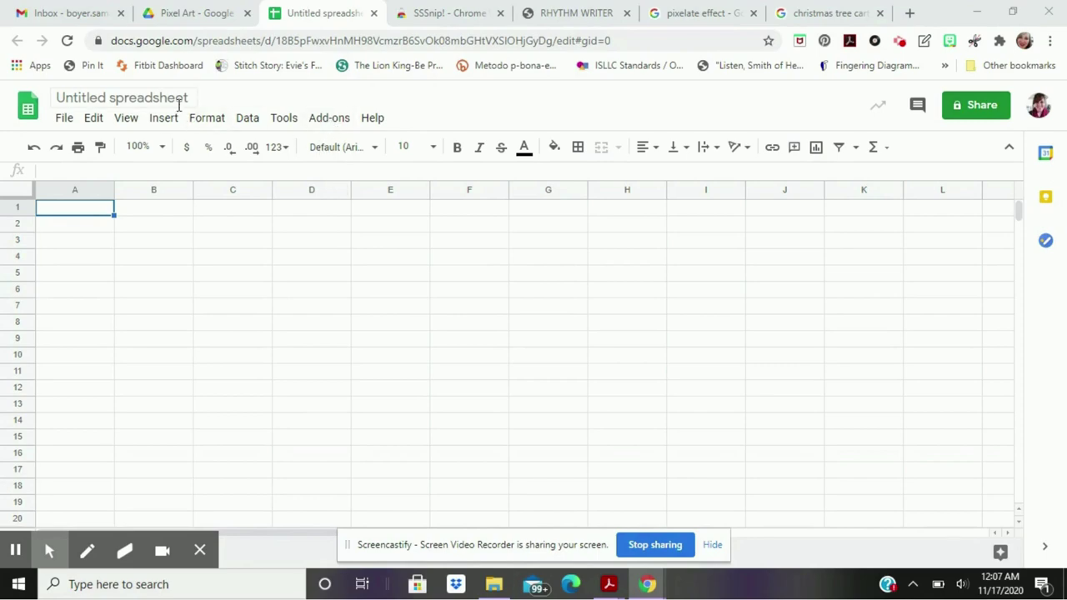
Filter the Christmas tree cartoon image results to Creative Commons usage rights
click(798, 12)
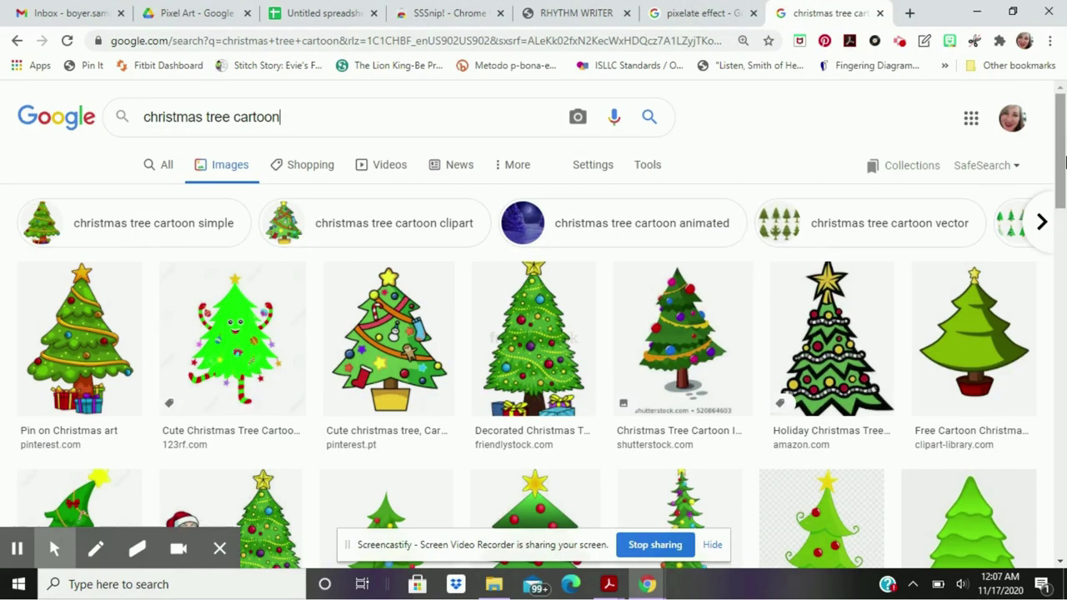
drag(1058, 162, 1059, 200)
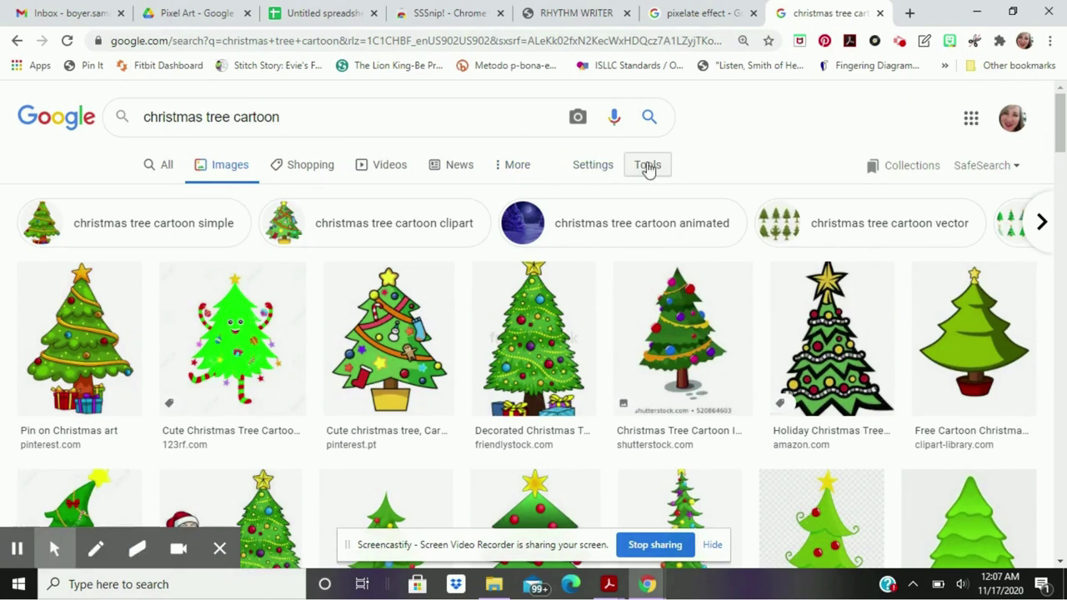
click(648, 165)
click(397, 196)
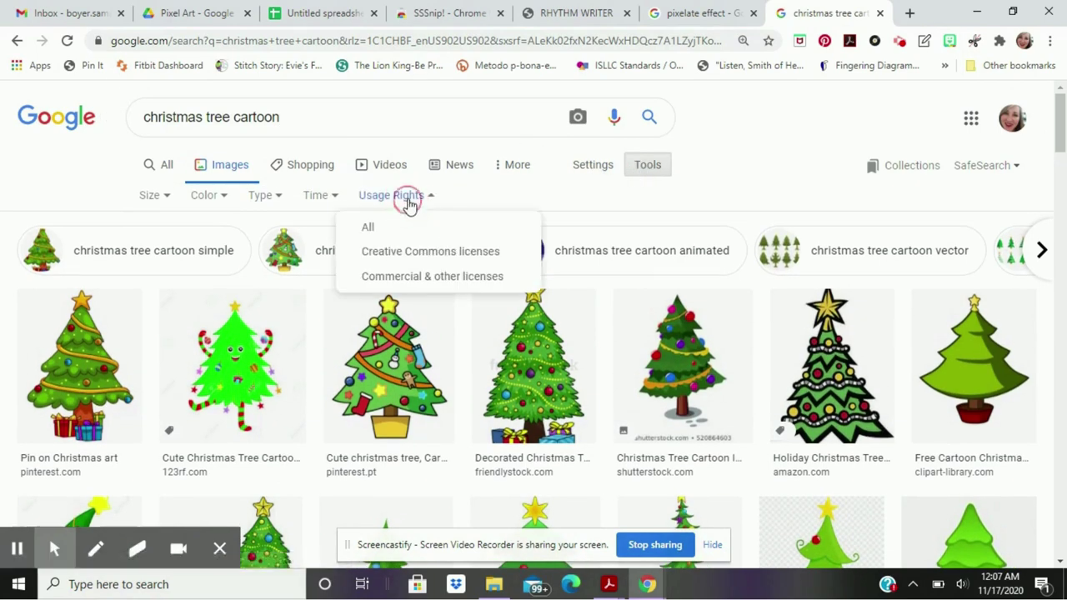
click(413, 250)
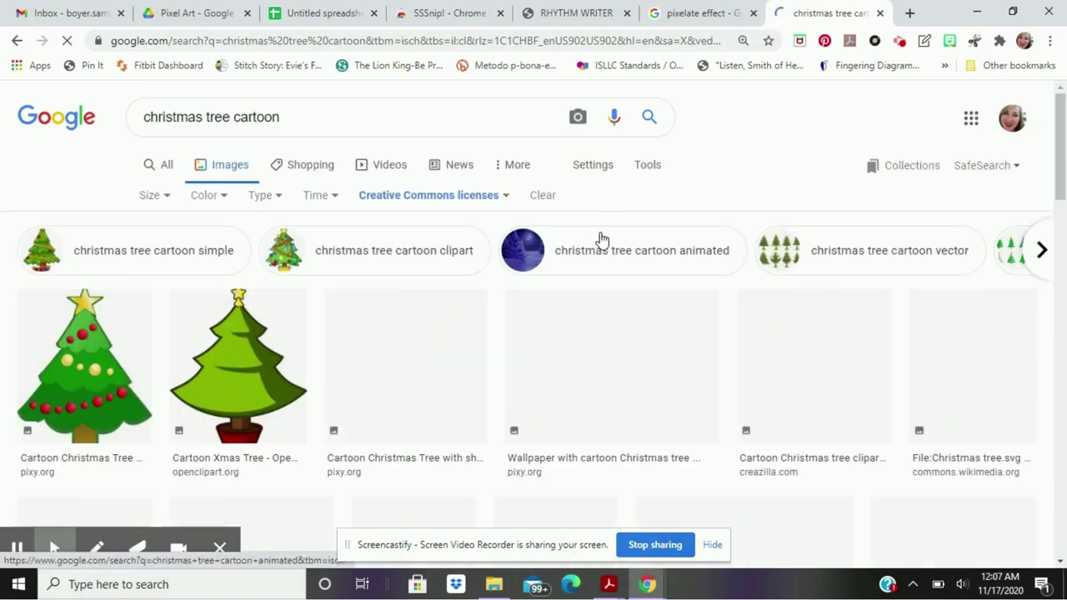
Save the Santa-with-gifts picture to Downloads as 4773217 (1).jpg and bring up the pixelate effect results
drag(1059, 129, 1060, 191)
click(768, 275)
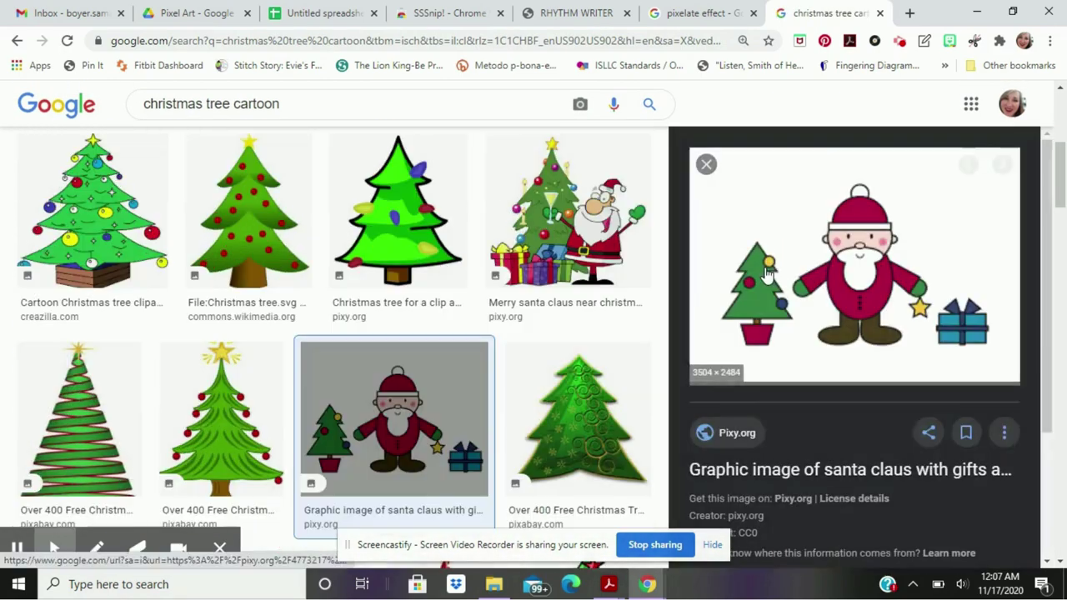
right_click(765, 271)
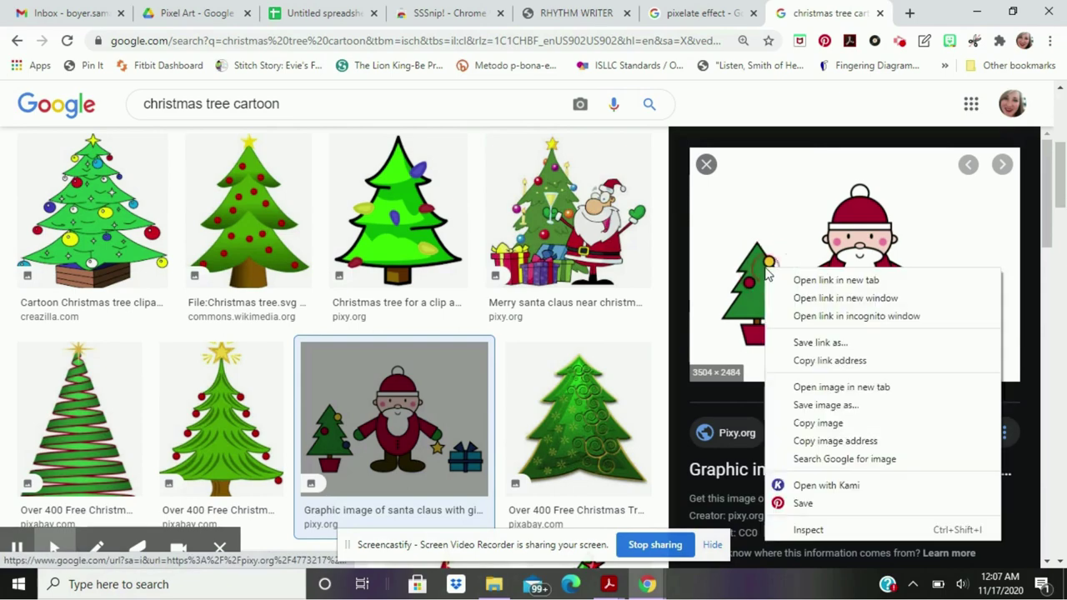
click(819, 406)
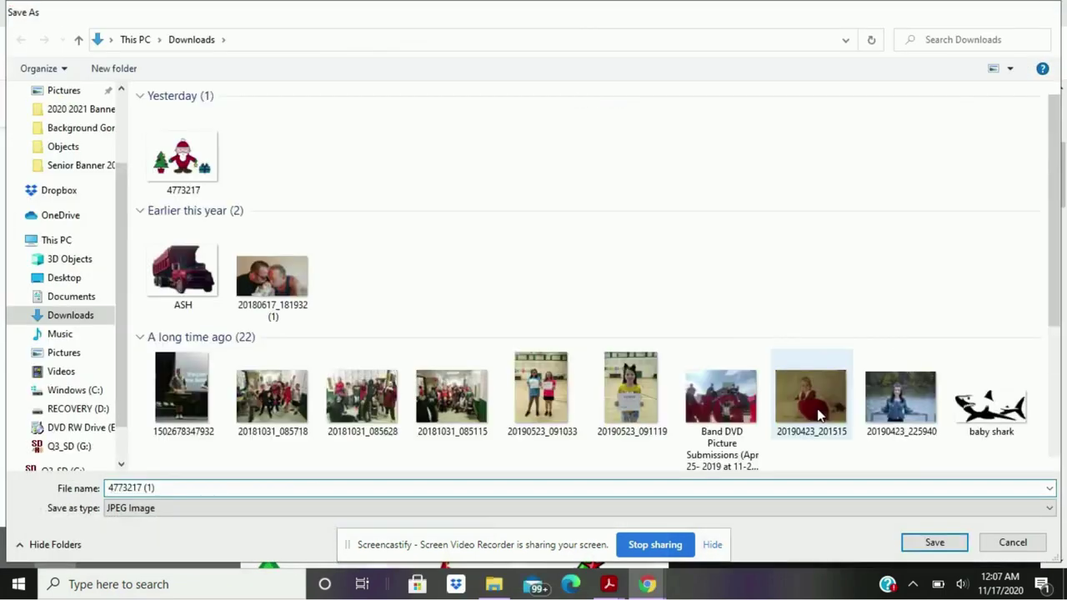
key(Return)
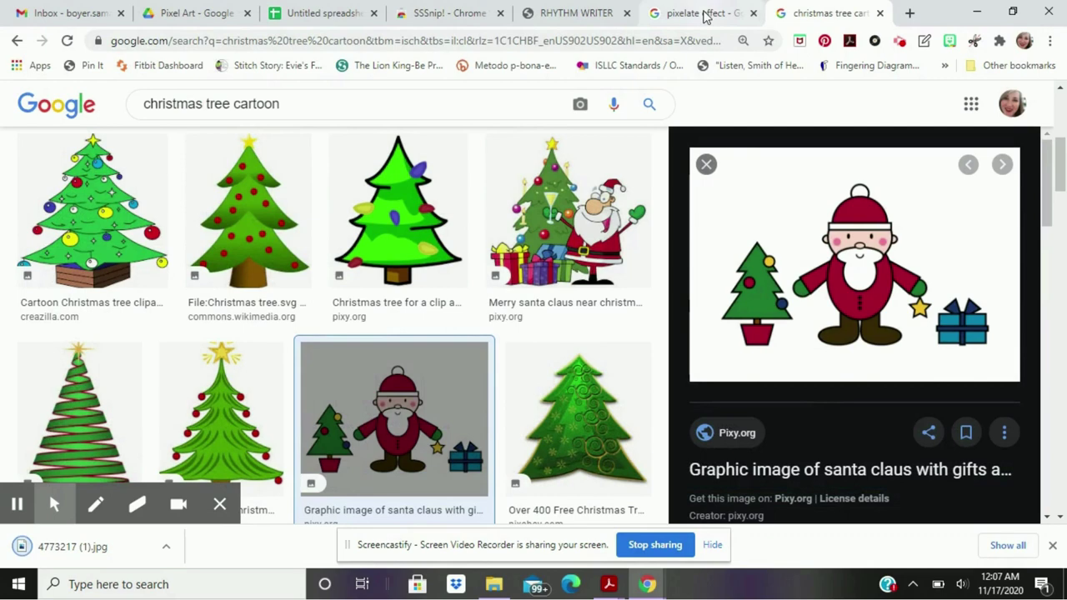
click(724, 14)
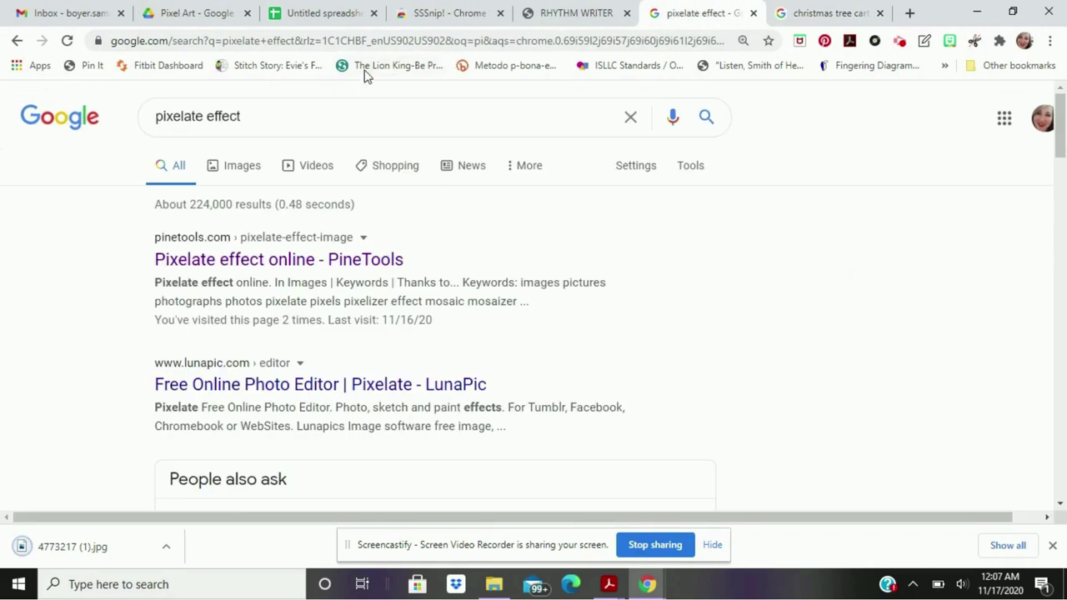
Load 4773217 (1).jpg into PineTools' Pixelate Effect page and raise the block size to 81
click(223, 267)
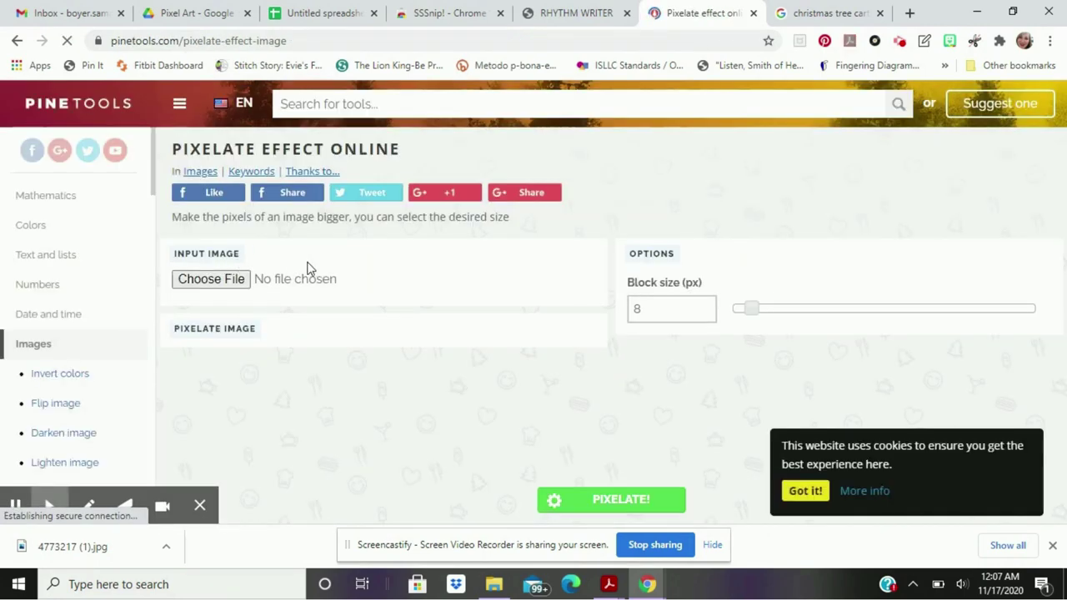
click(240, 280)
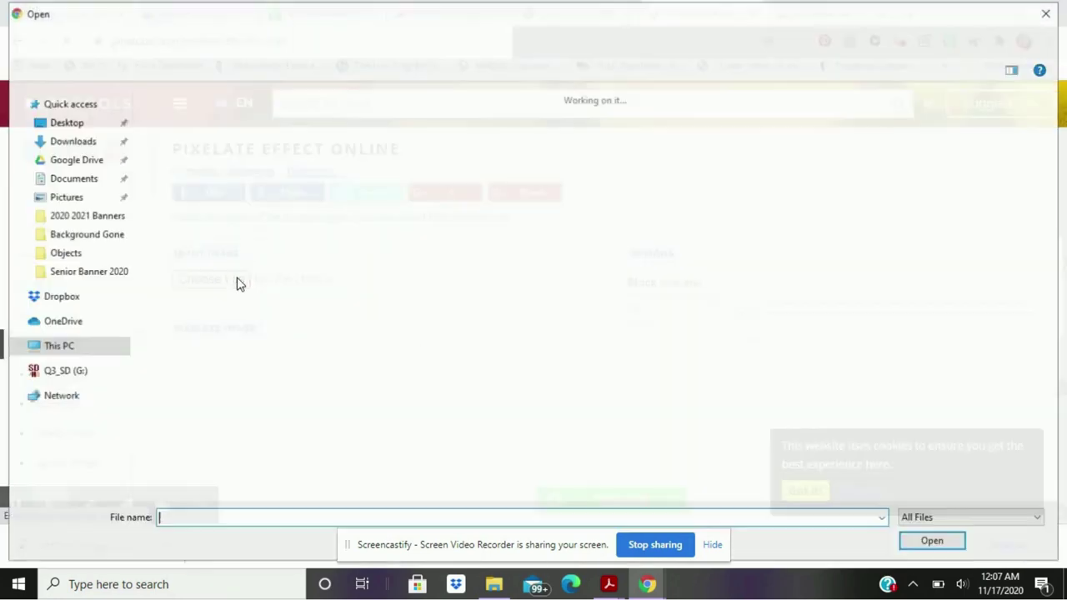
click(204, 138)
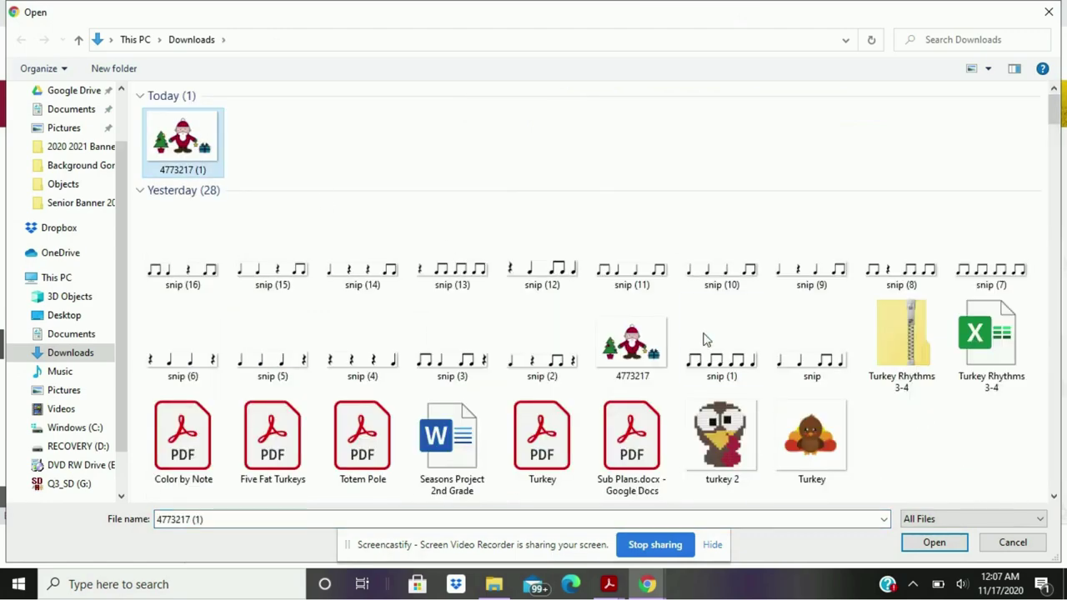
click(934, 542)
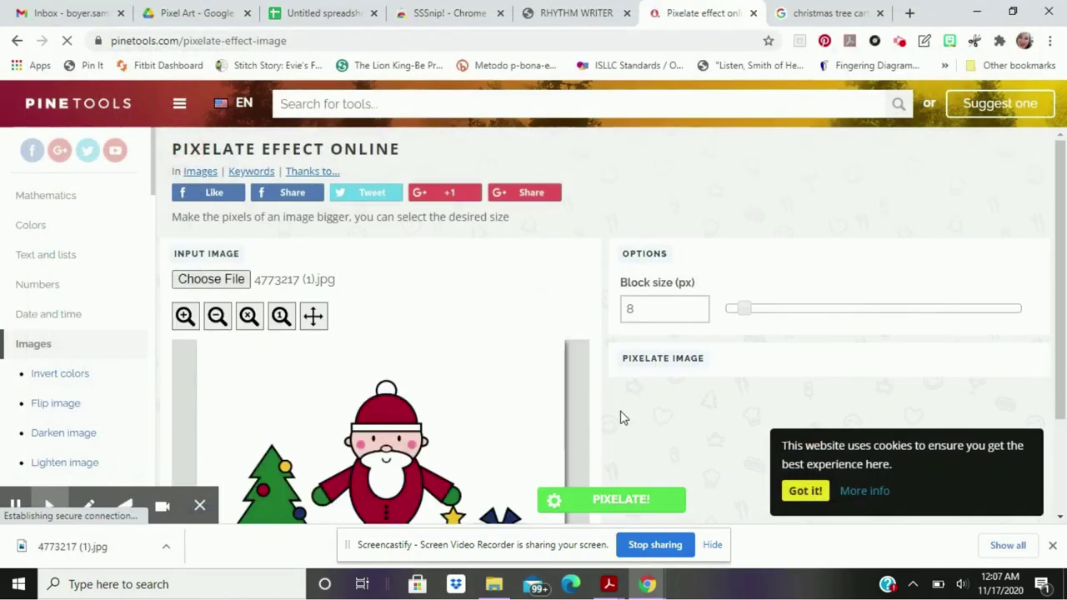
drag(1059, 250, 1061, 331)
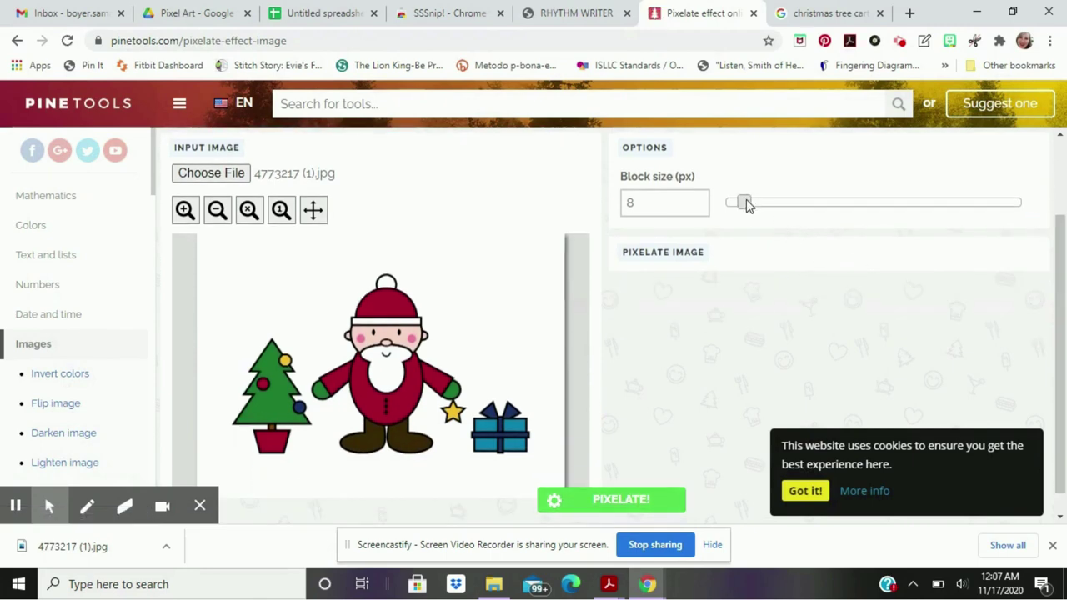
drag(747, 206, 967, 207)
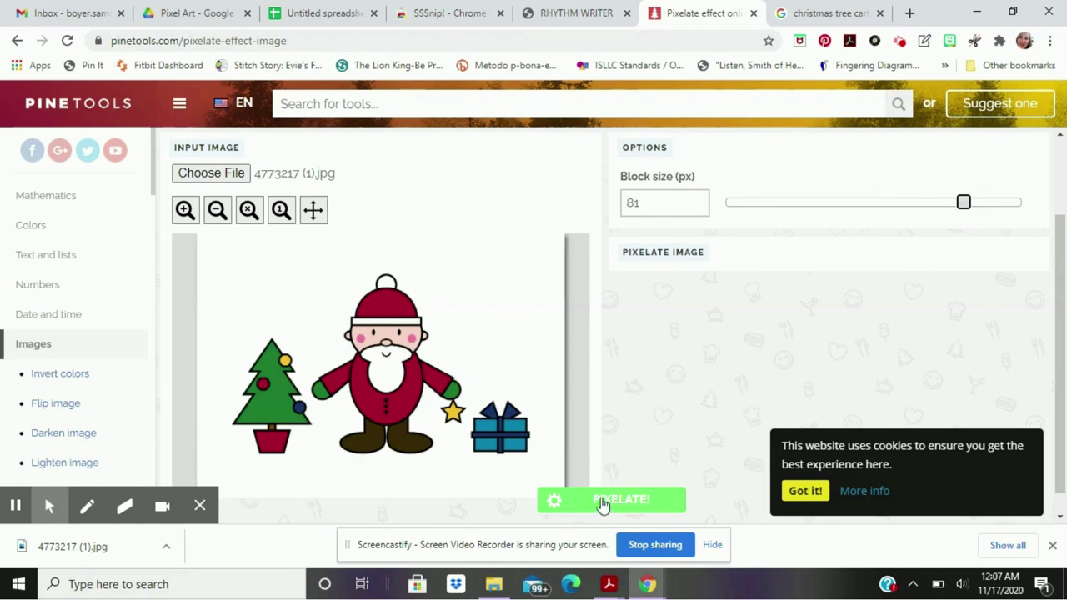
Pixelate the Santa picture at block size 81, then again at 54
click(615, 499)
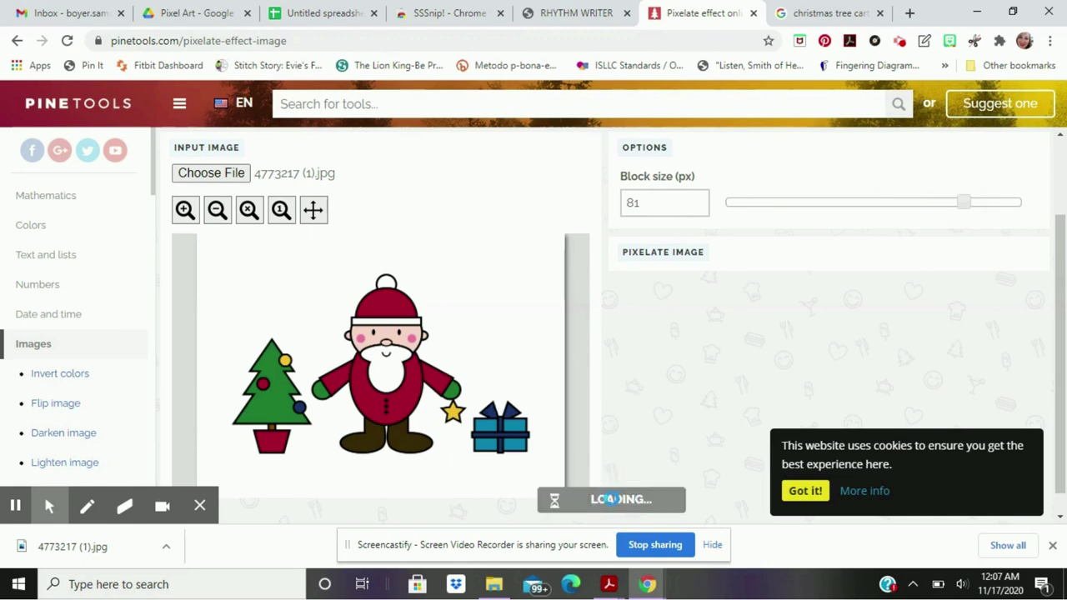
click(1060, 286)
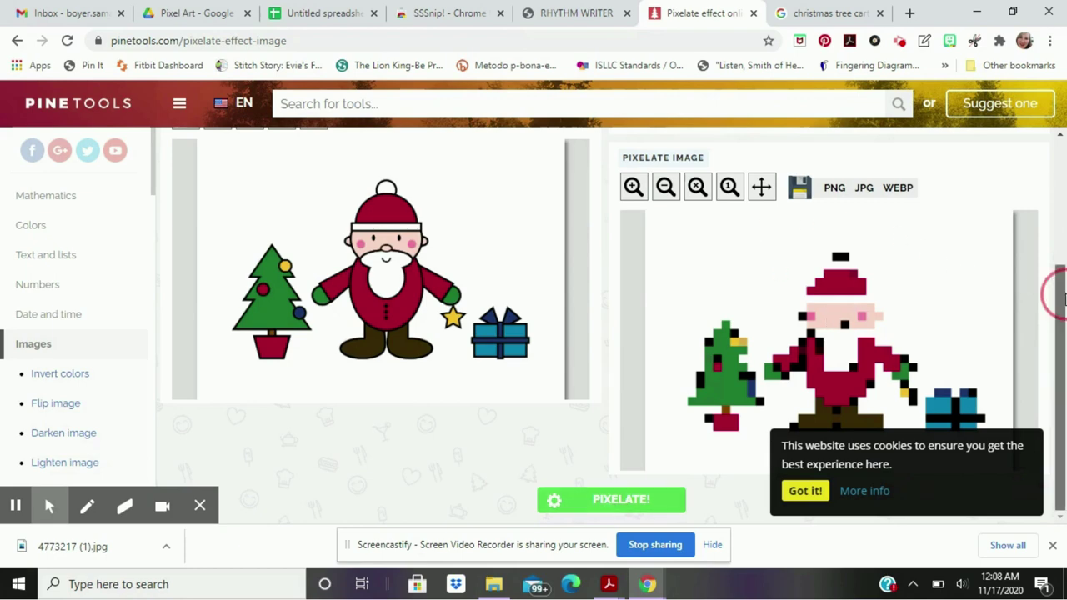
drag(1060, 286, 1061, 219)
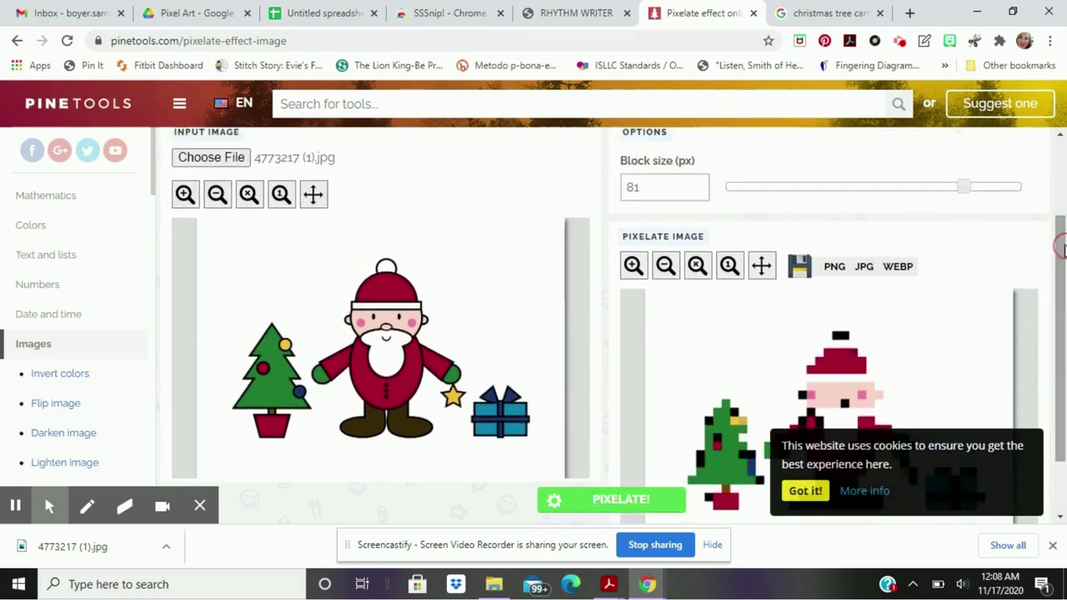
drag(900, 189, 882, 188)
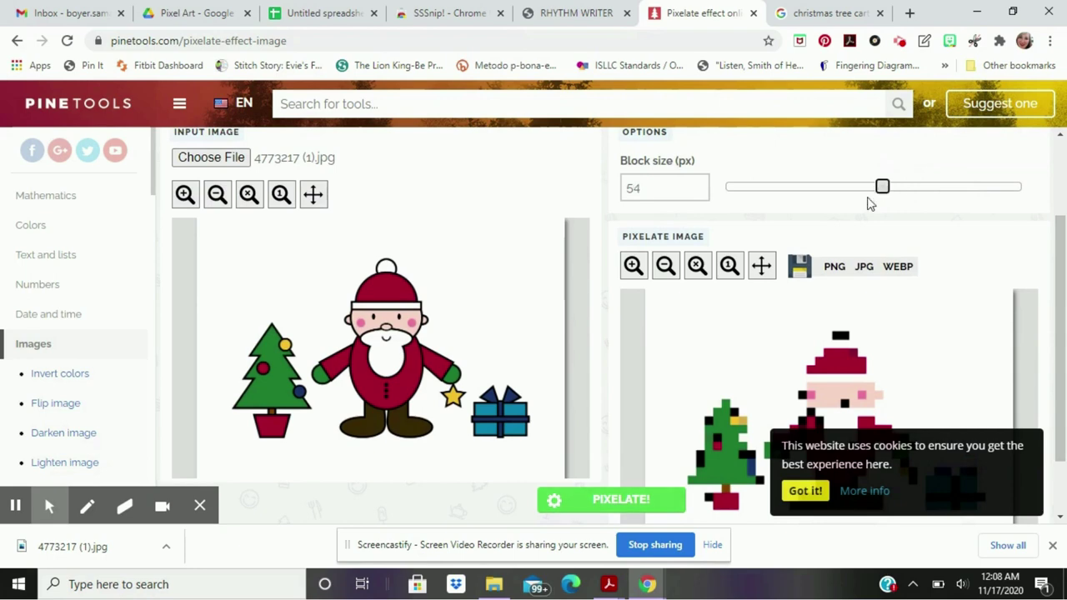
click(661, 509)
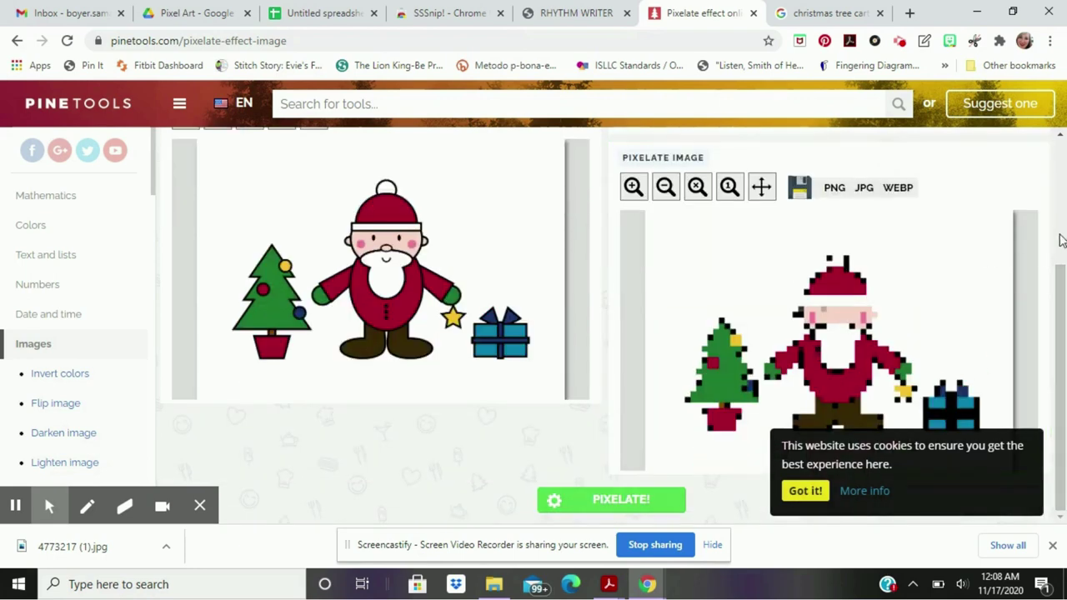
Re-pixelate at block size 40 and download the result as image.png
scroll(1059, 296, up, 1)
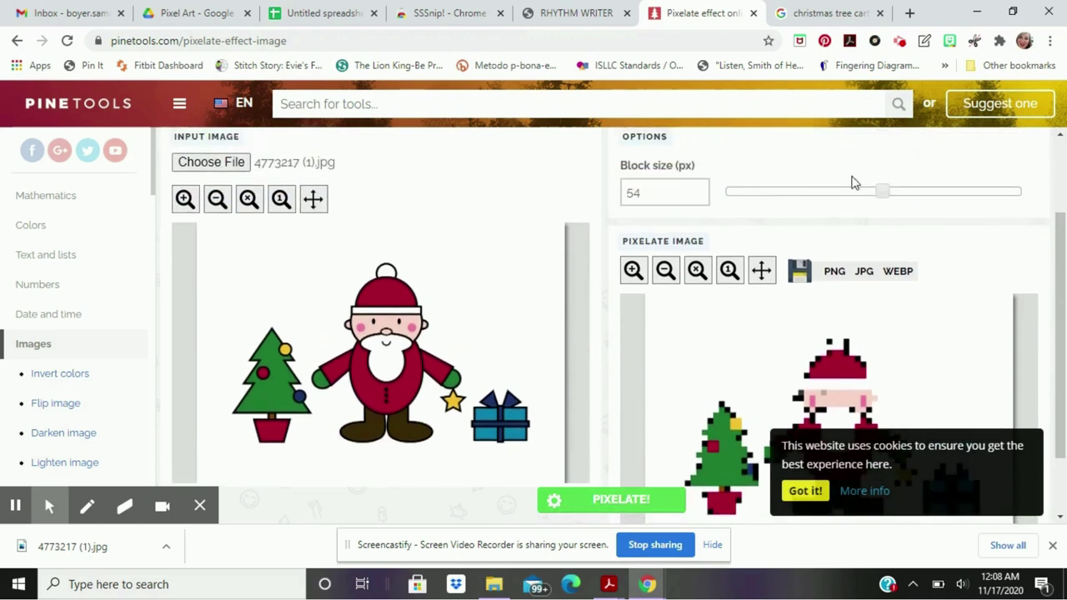
click(850, 200)
drag(848, 192, 839, 192)
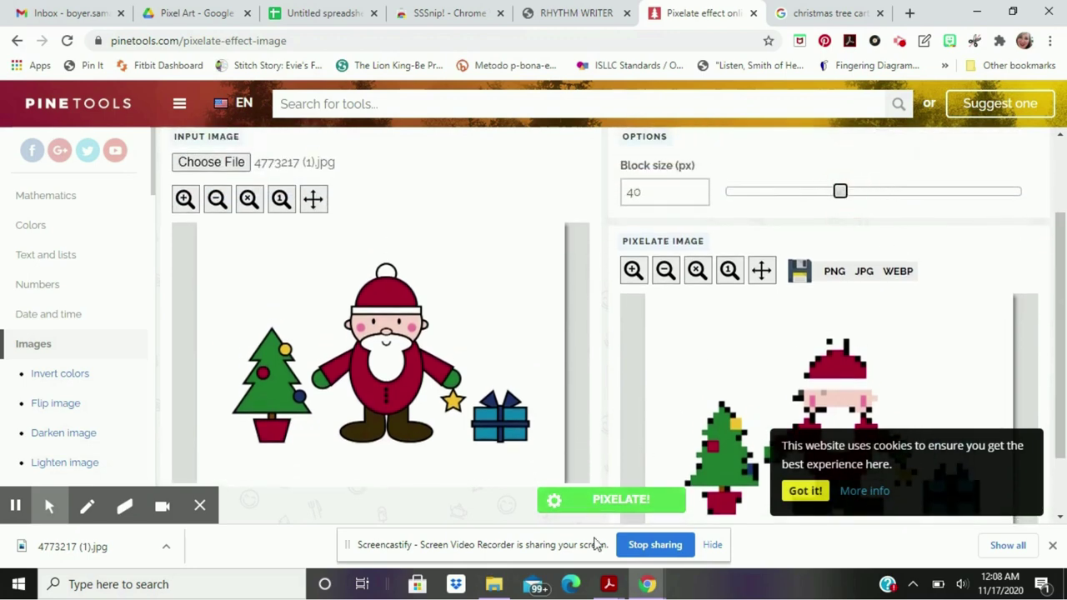
click(613, 504)
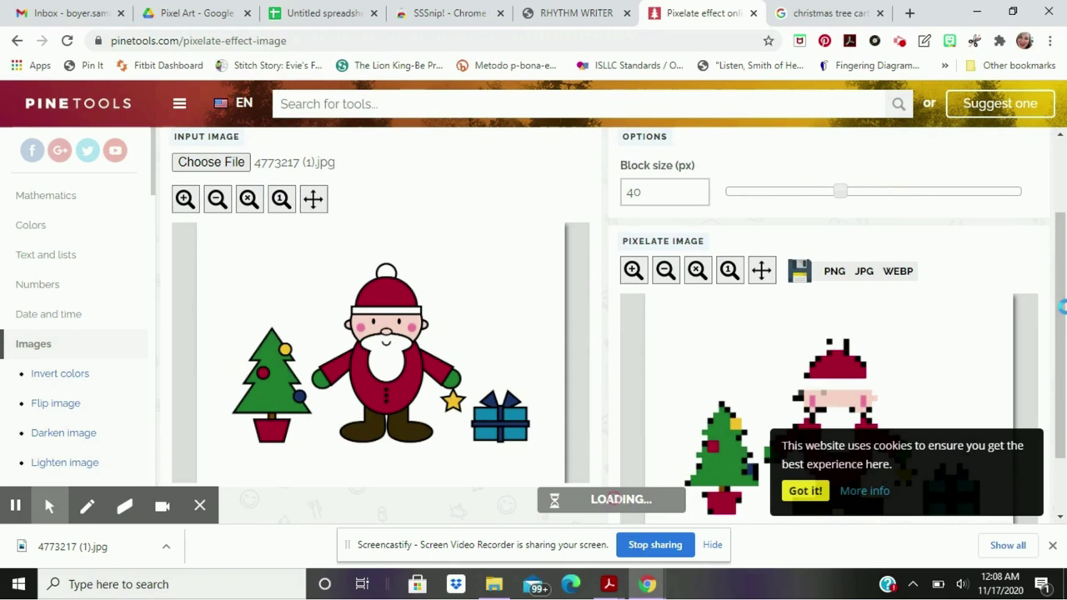
scroll(744, 211, down, 1)
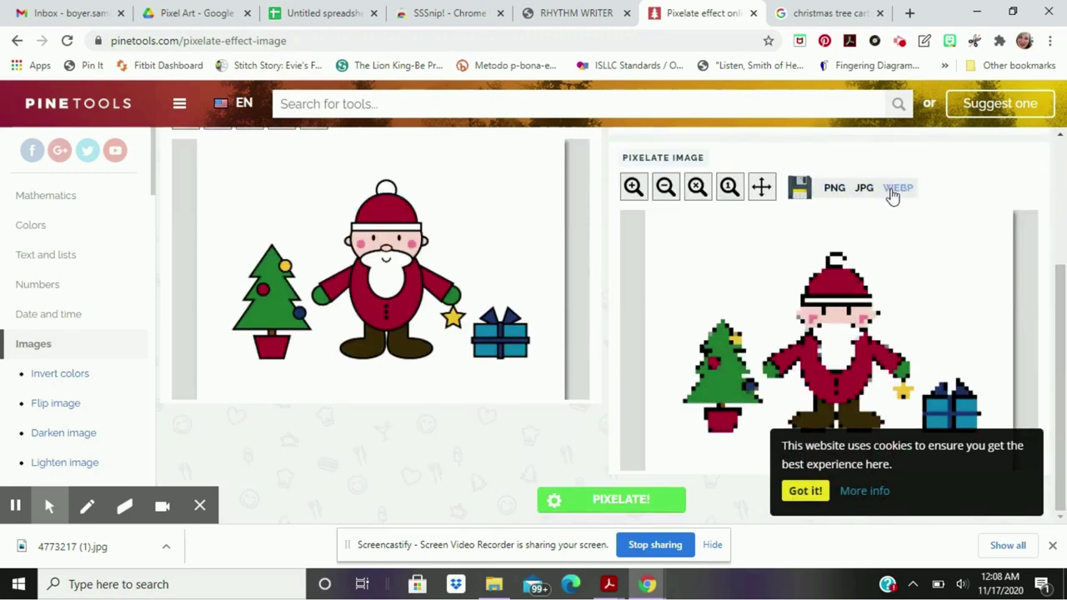
click(836, 192)
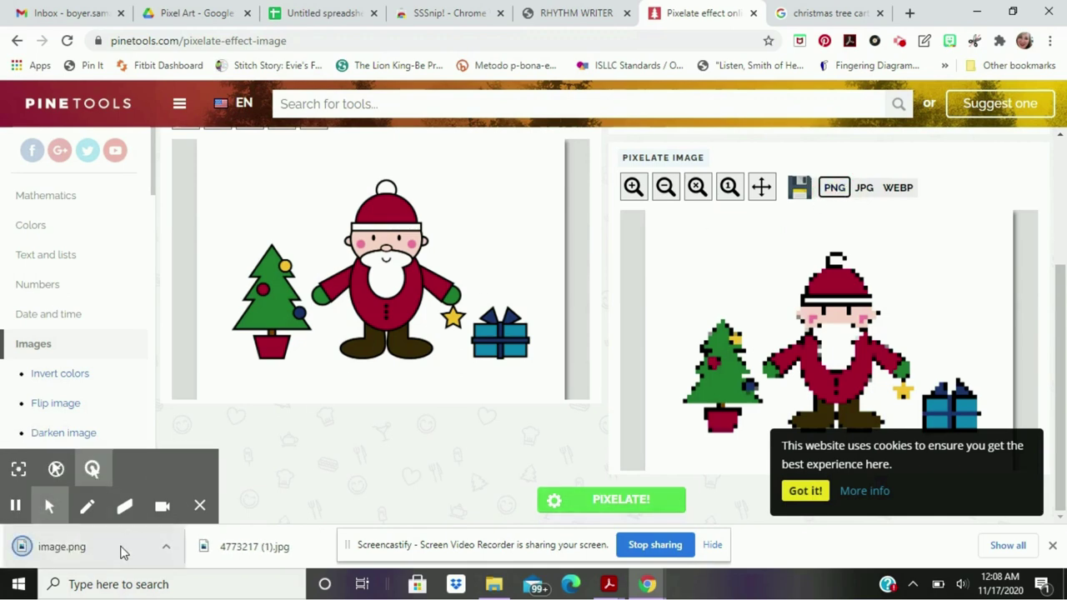
Open image.png in Photos and place a smaller Untitled spreadsheet window beside it
click(123, 551)
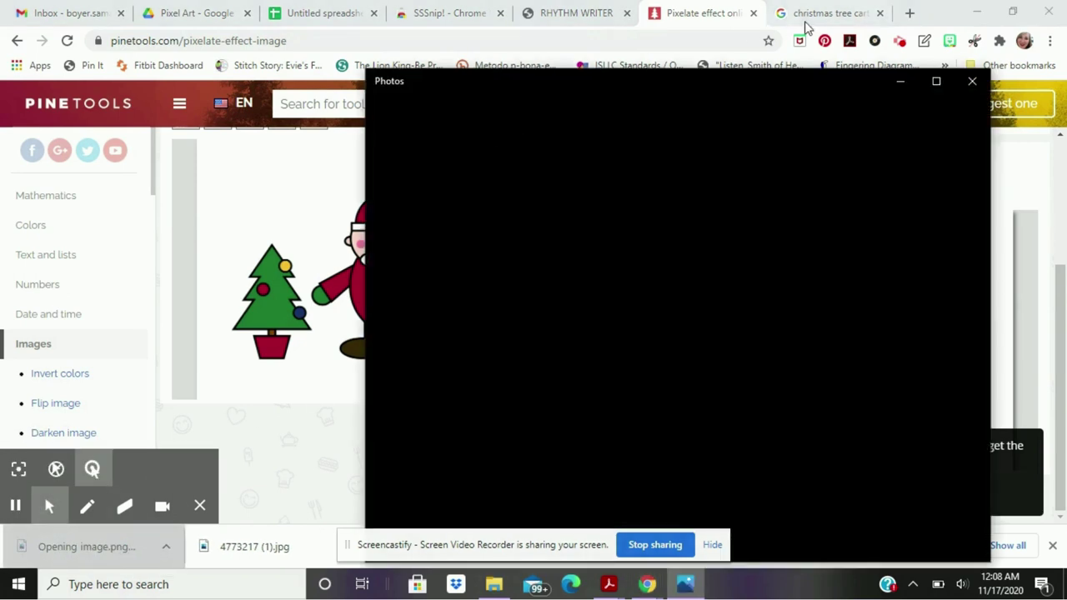
drag(689, 86, 762, 64)
click(347, 10)
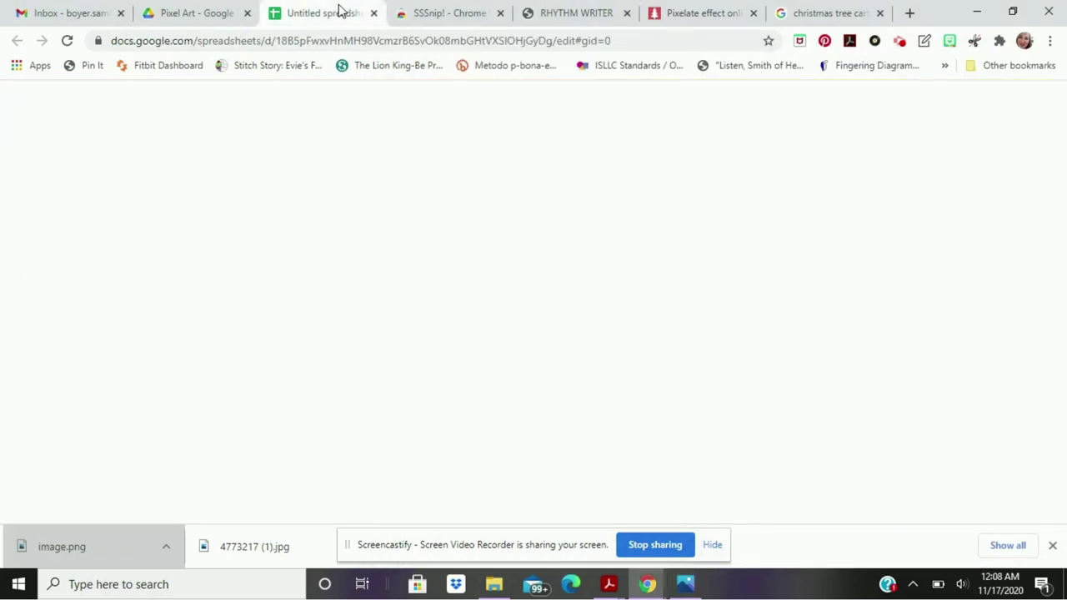
click(1012, 12)
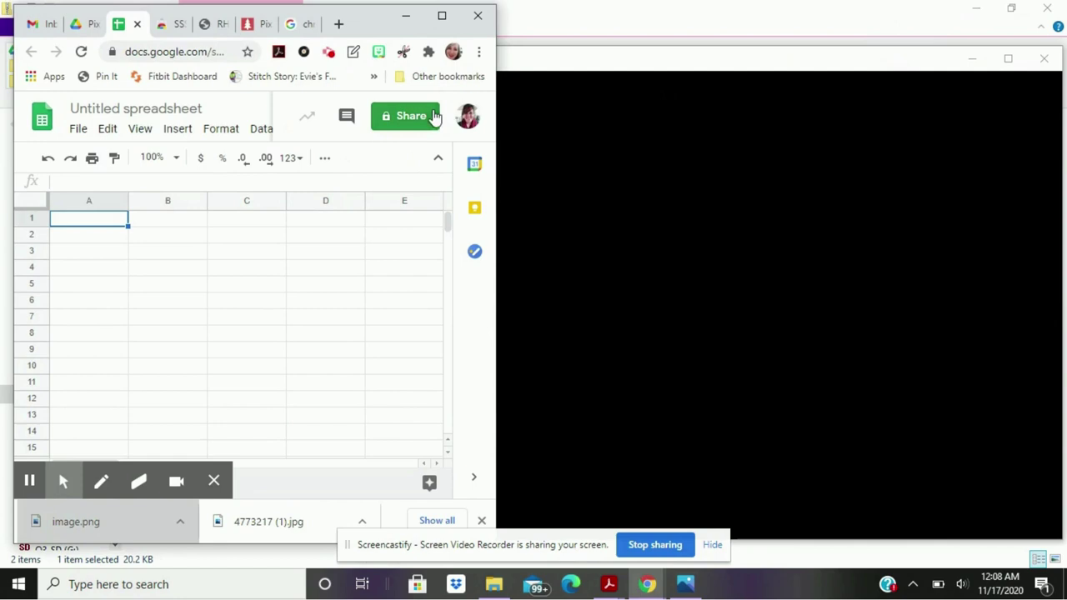
drag(500, 105, 627, 111)
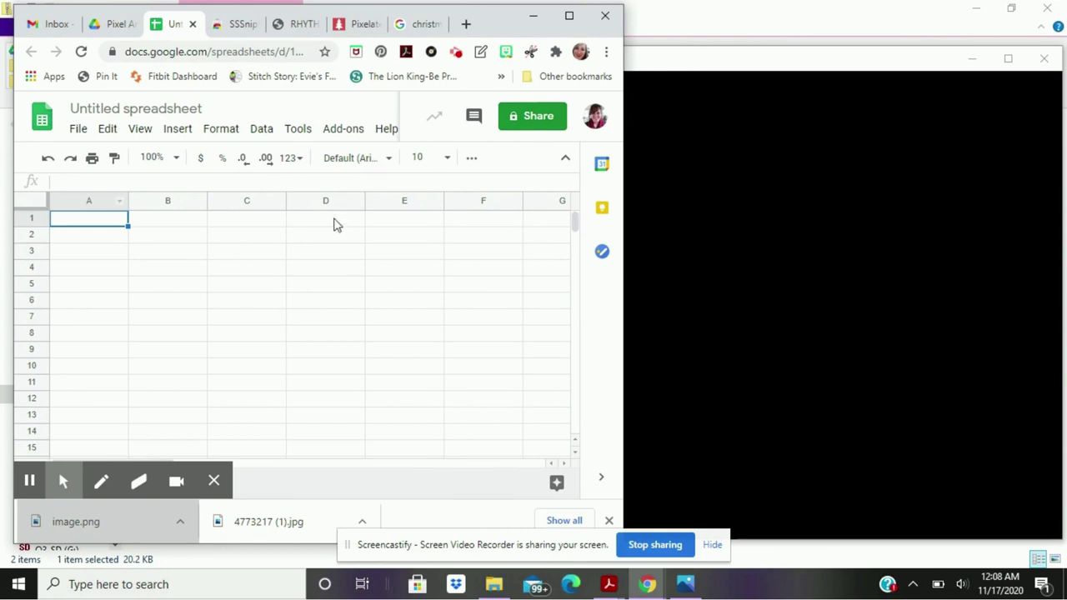
Shrink every column to small square cells, then widen column A back out
click(26, 199)
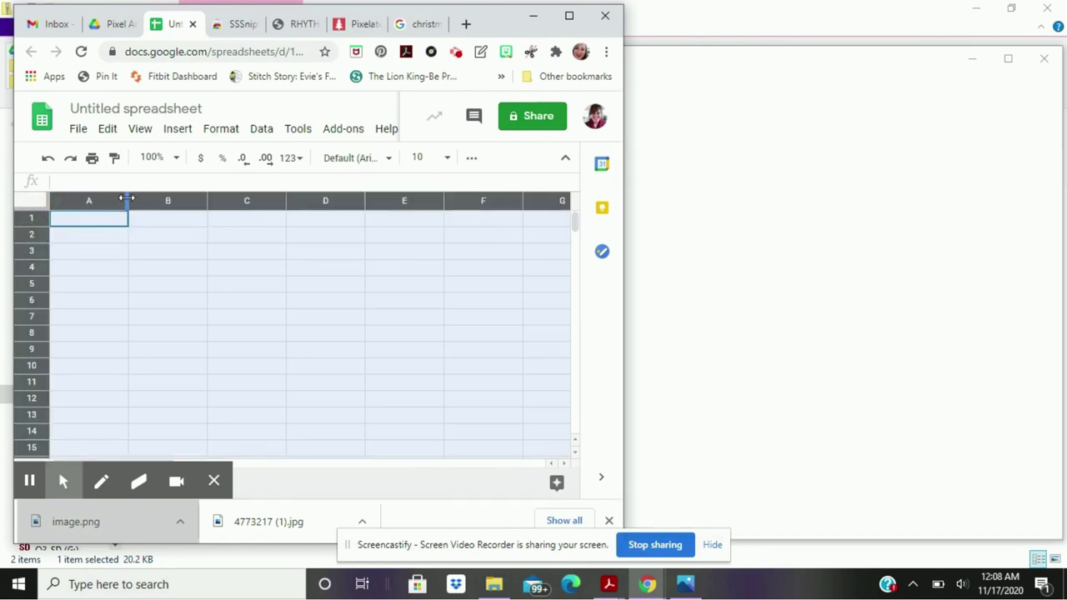
drag(126, 199, 67, 203)
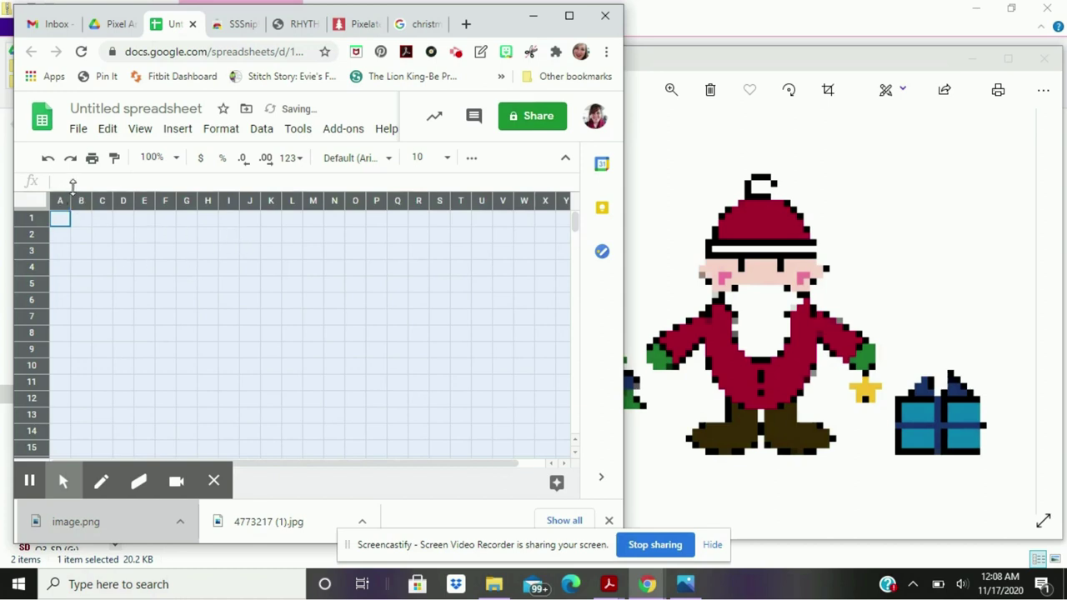
click(178, 224)
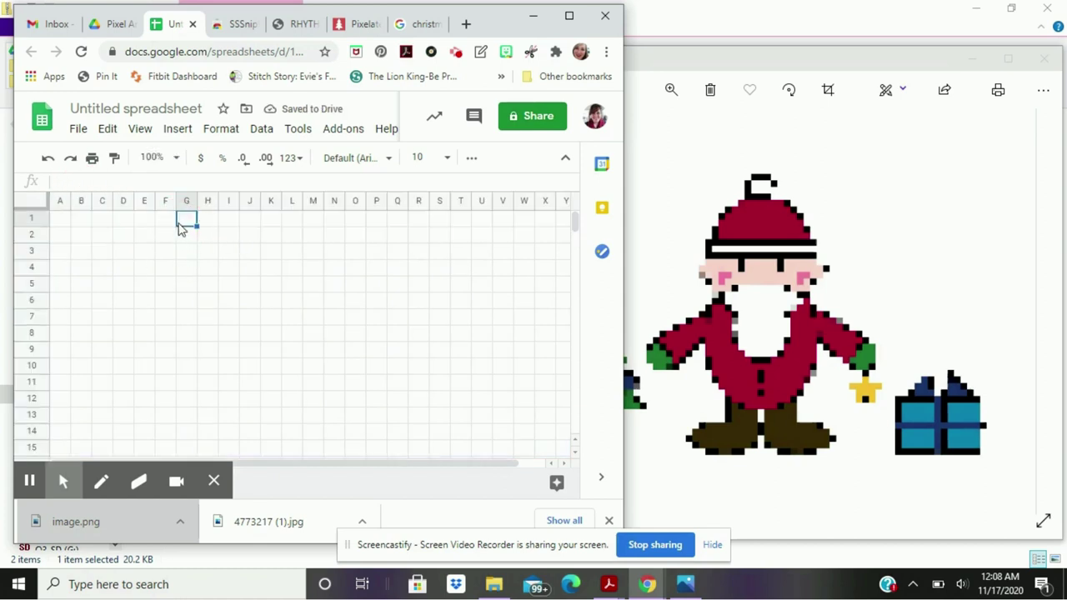
drag(69, 203, 182, 201)
click(135, 202)
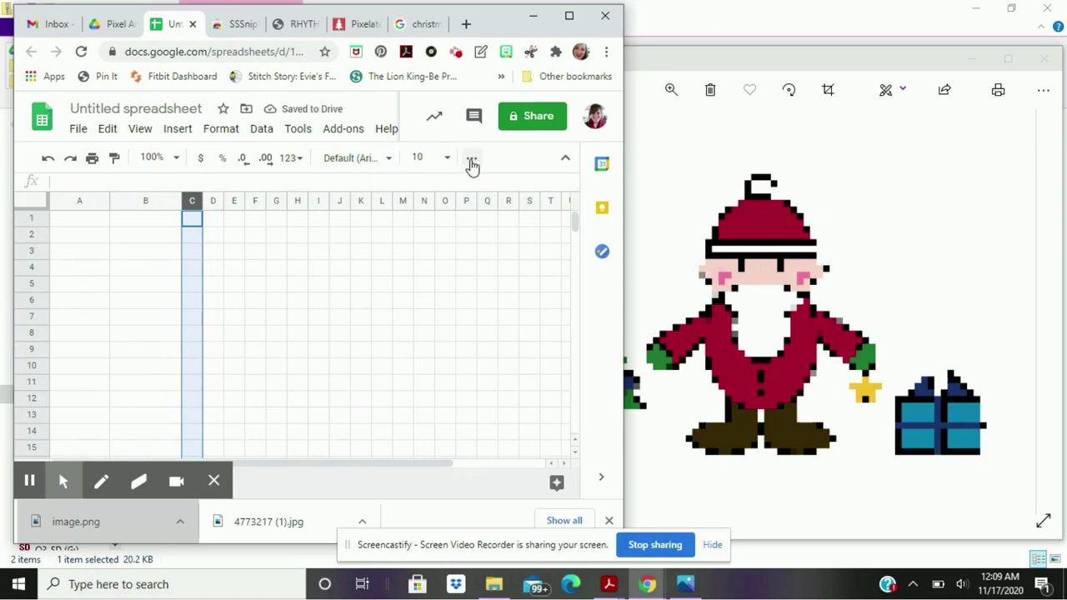
Fill cell N1 black as the hat's first pixel
click(427, 218)
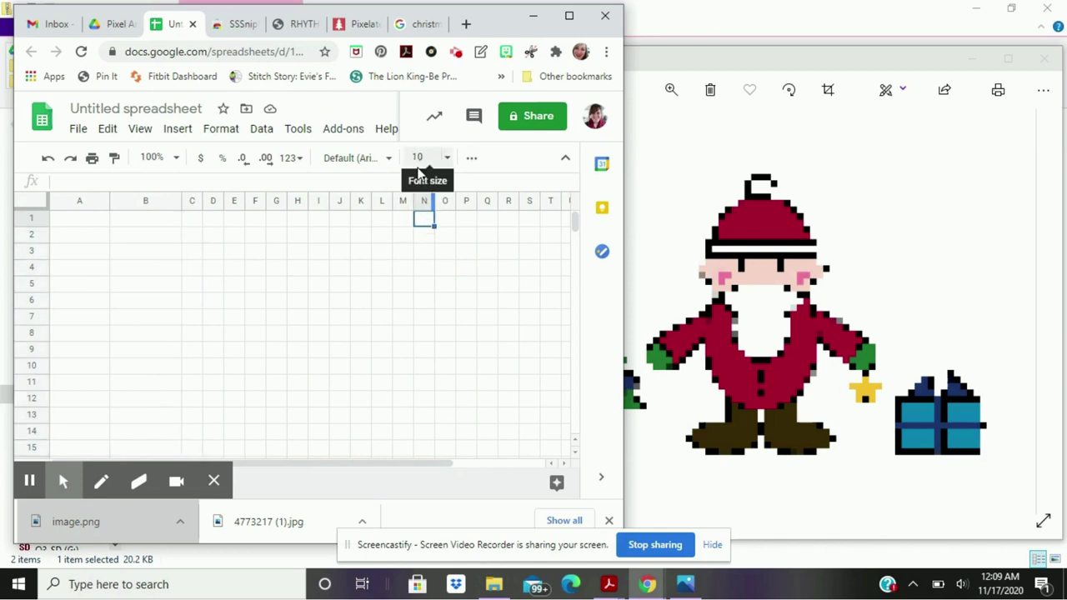
click(467, 158)
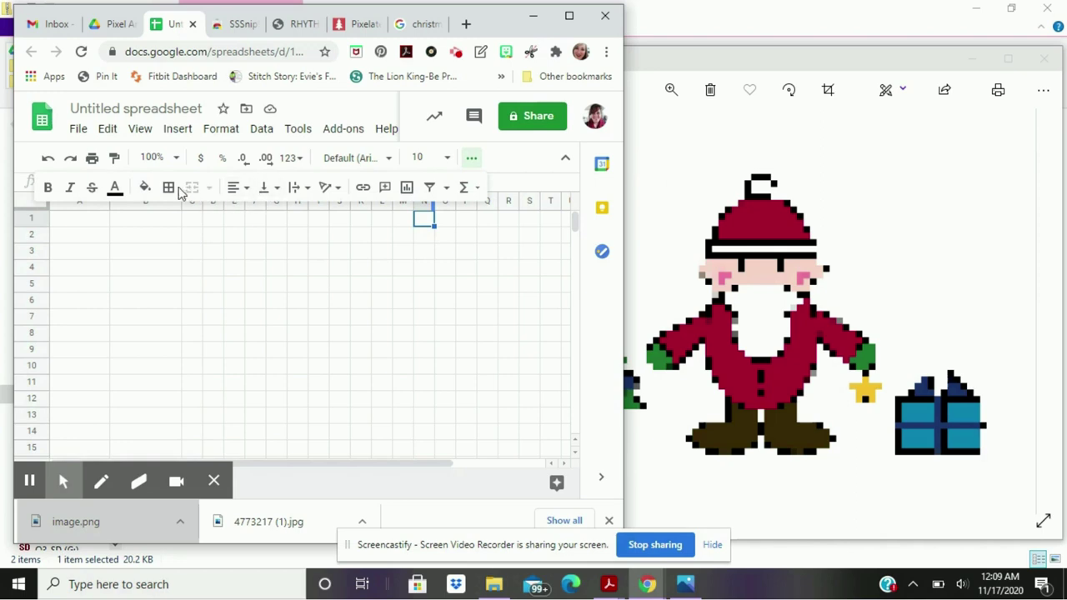
click(145, 187)
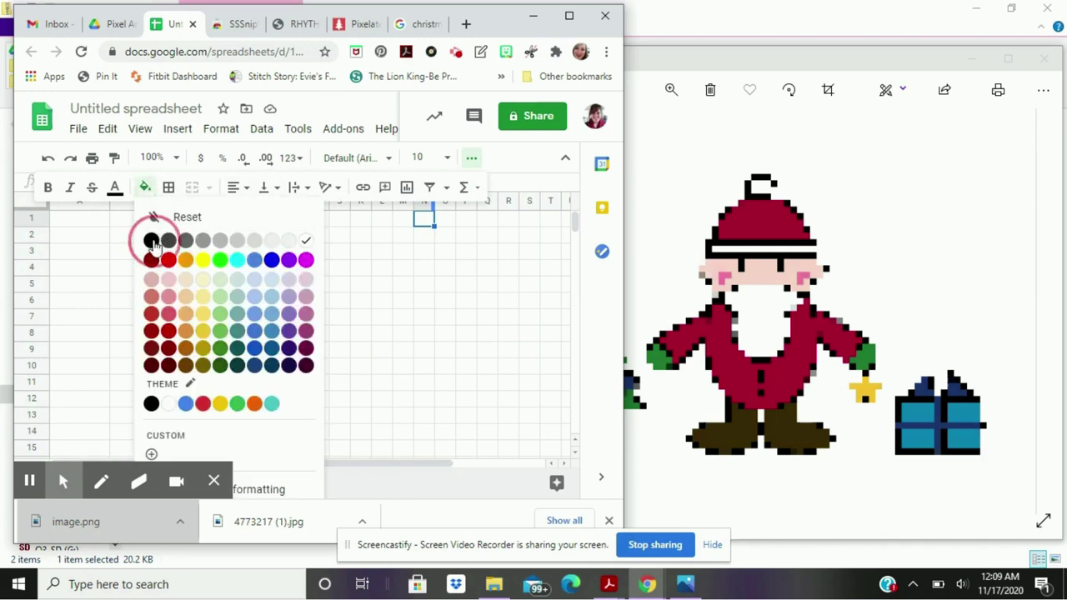
click(152, 241)
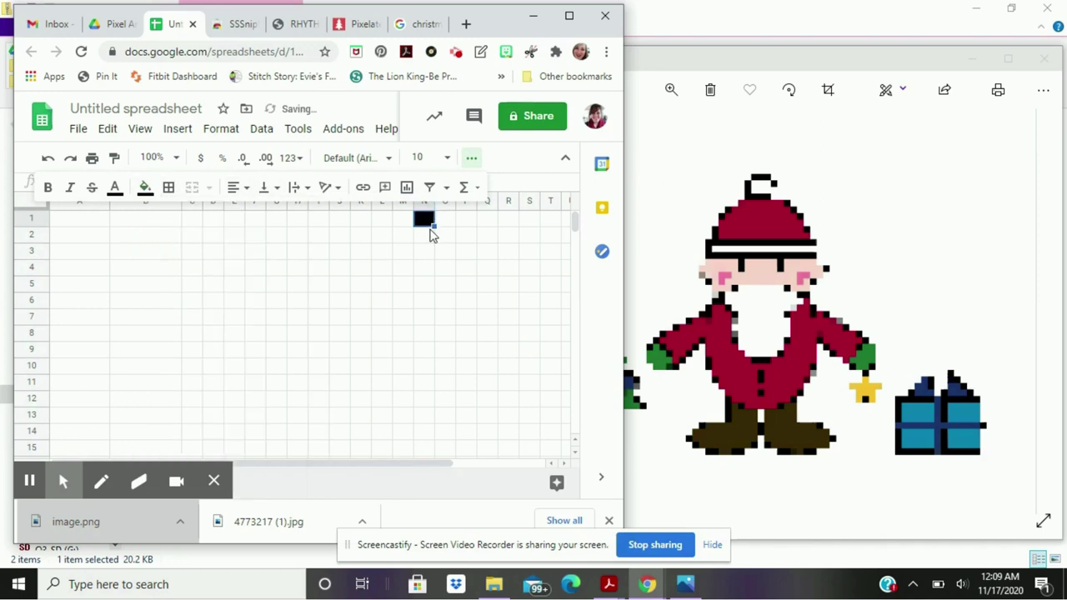
Paste the black fill into O1, P1, M2 and M3
click(450, 220)
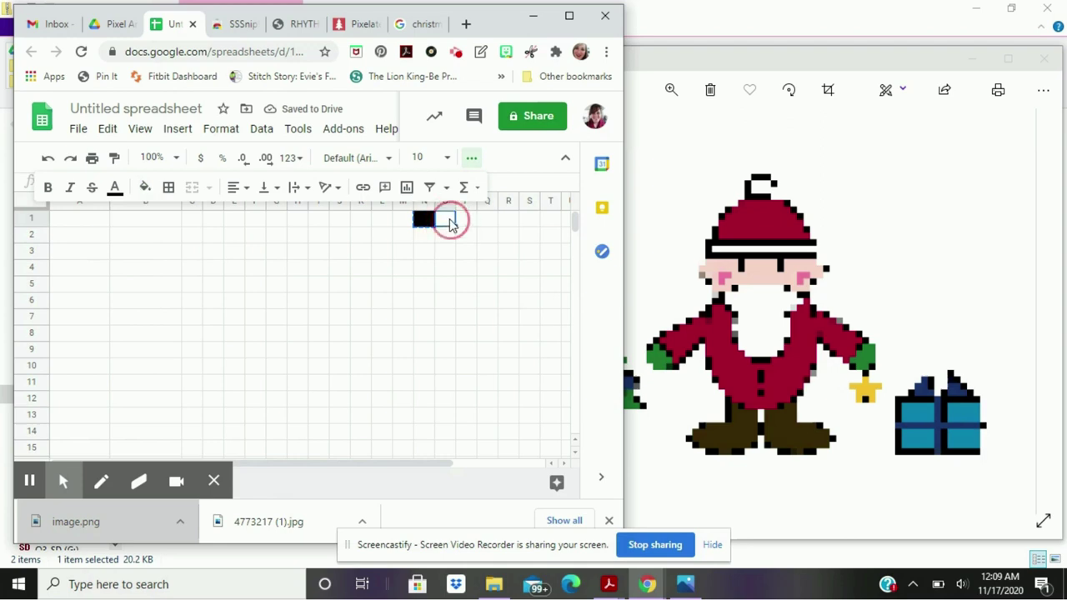
key(ctrl+v)
click(464, 224)
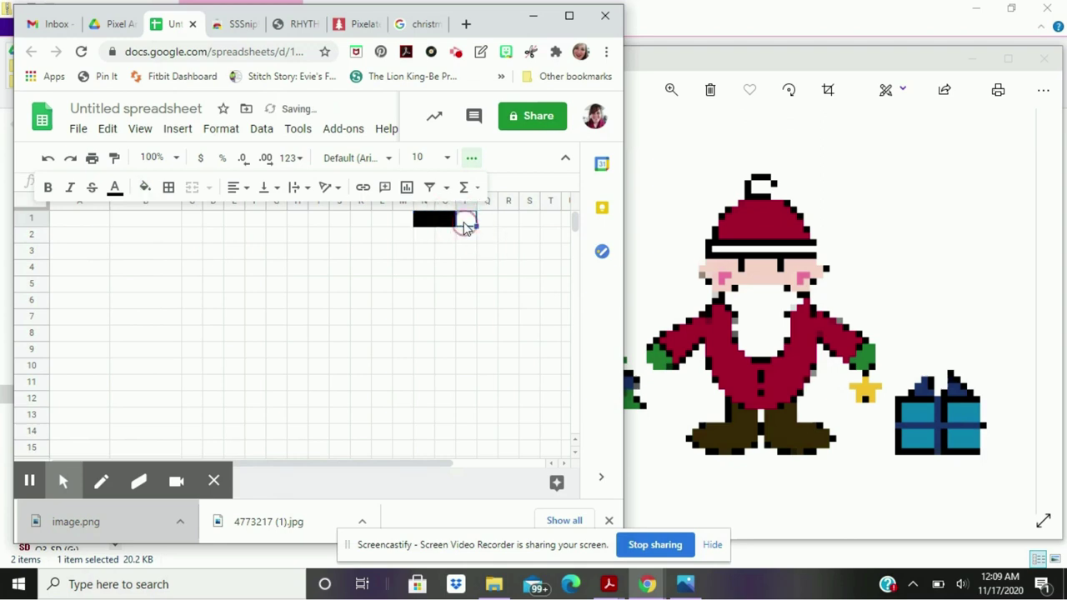
key(ctrl+v)
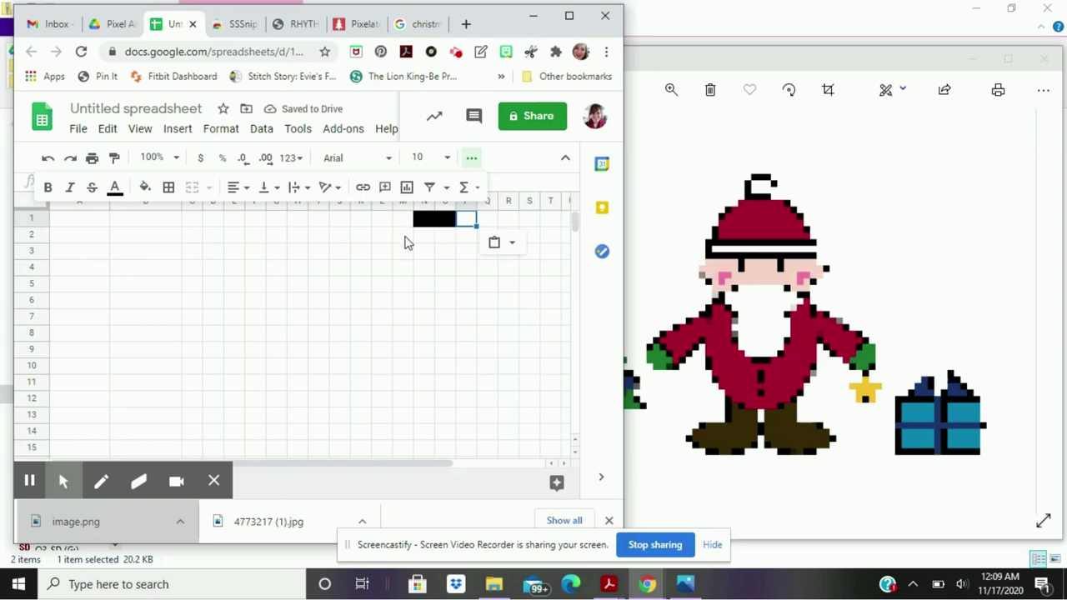
click(404, 241)
key(ctrl+v)
click(422, 223)
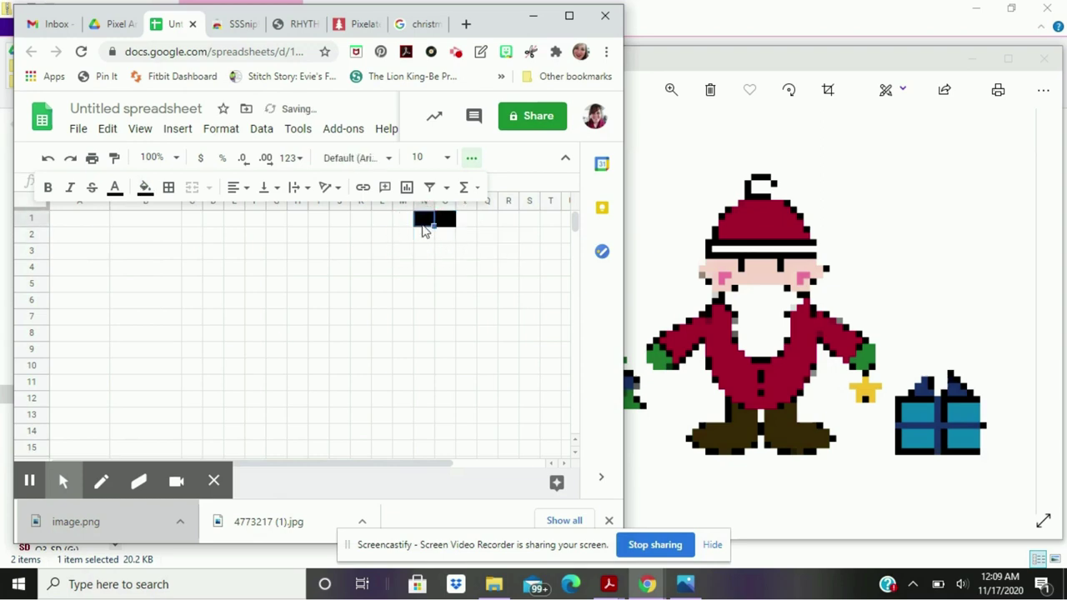
click(402, 235)
key(ctrl+v)
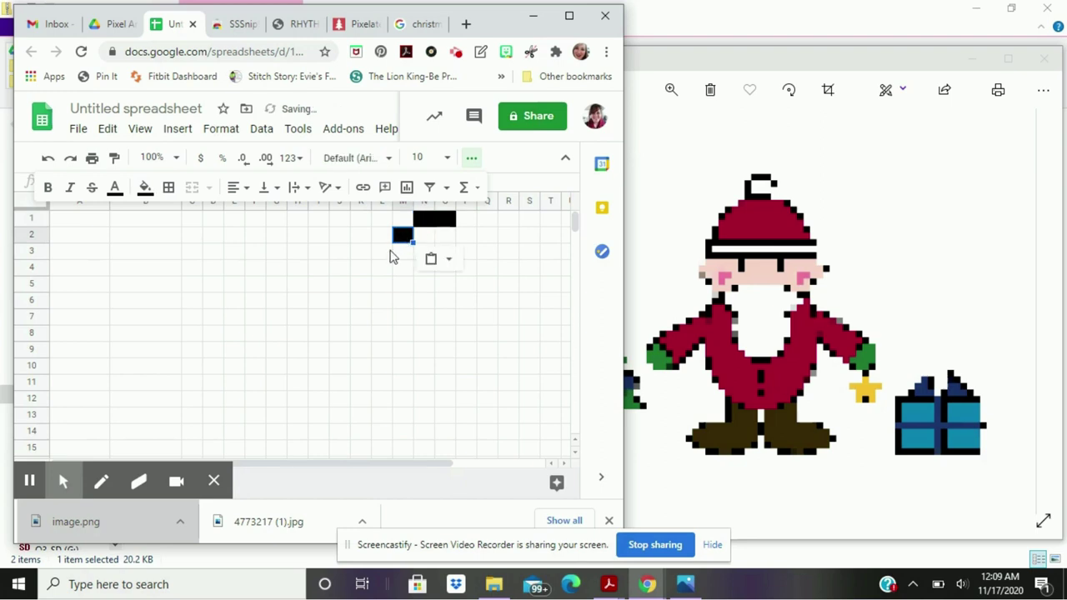
click(388, 255)
click(403, 255)
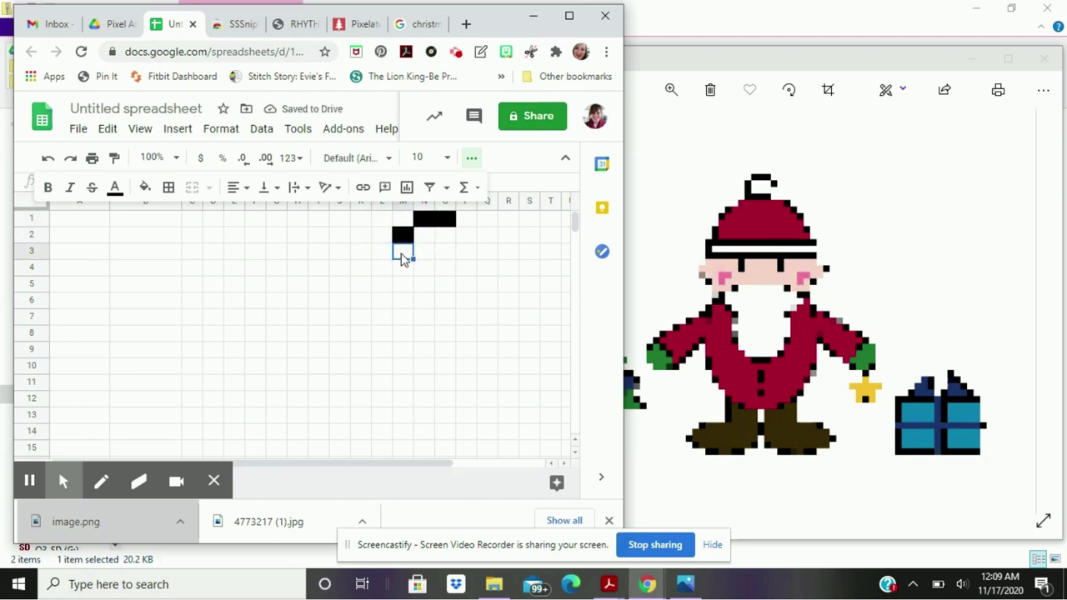
key(ctrl+v)
Paste black into M4, N4, O4, P4 and P2 to close the crown outline
click(406, 270)
key(ctrl+v)
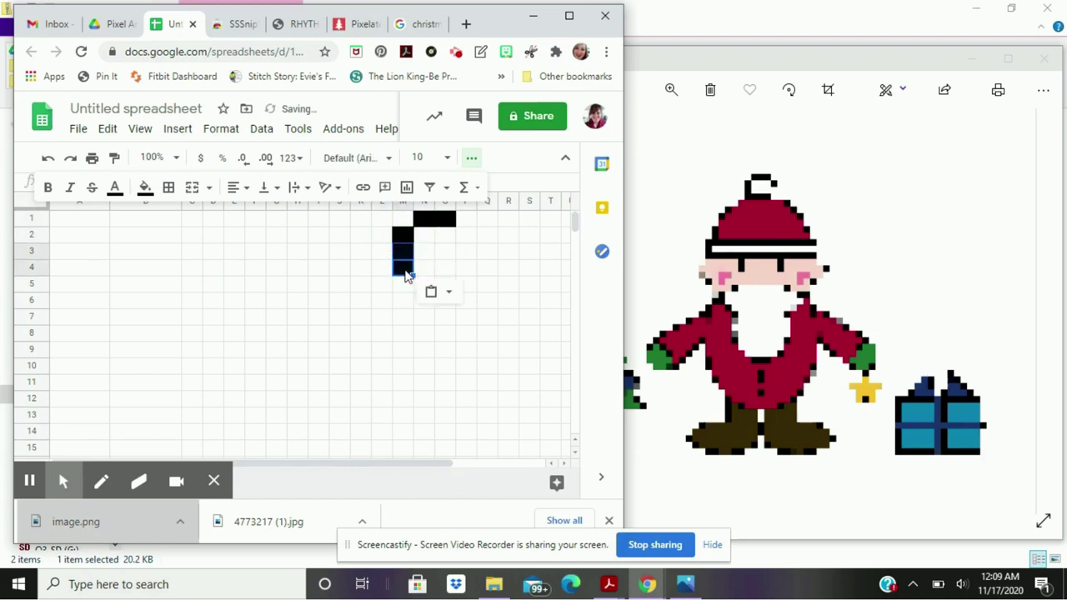
click(431, 272)
key(ctrl+v)
click(441, 268)
key(ctrl+v)
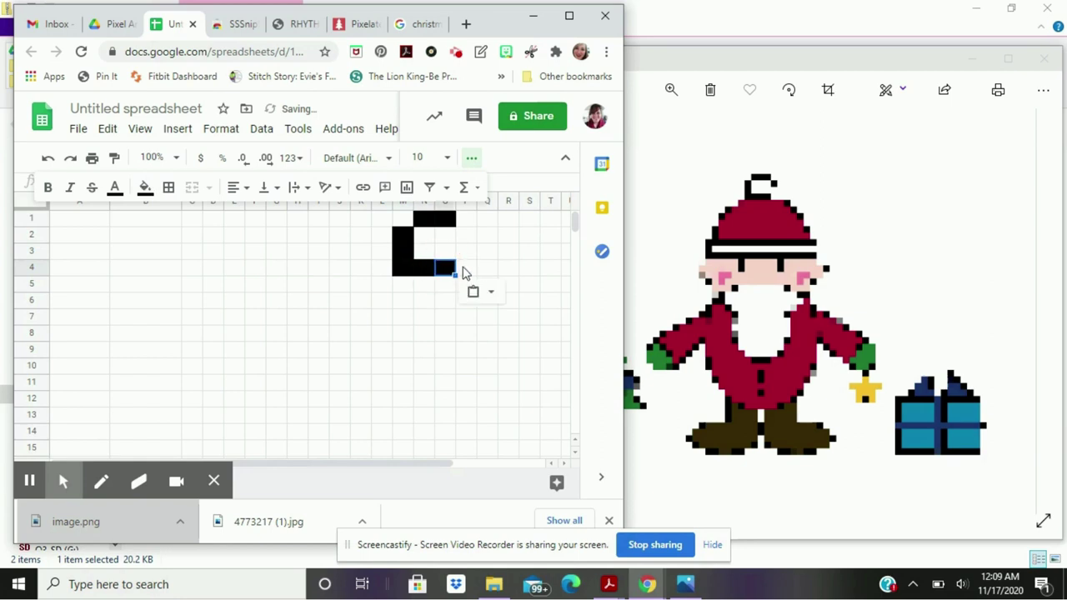
click(467, 271)
key(ctrl+v)
click(473, 238)
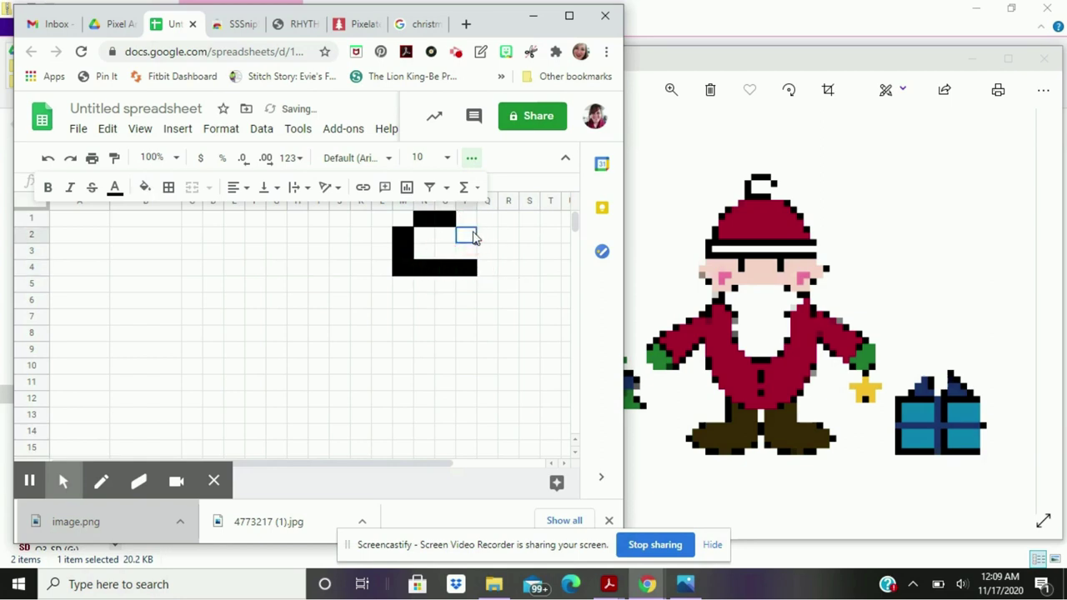
key(ctrl+v)
click(407, 285)
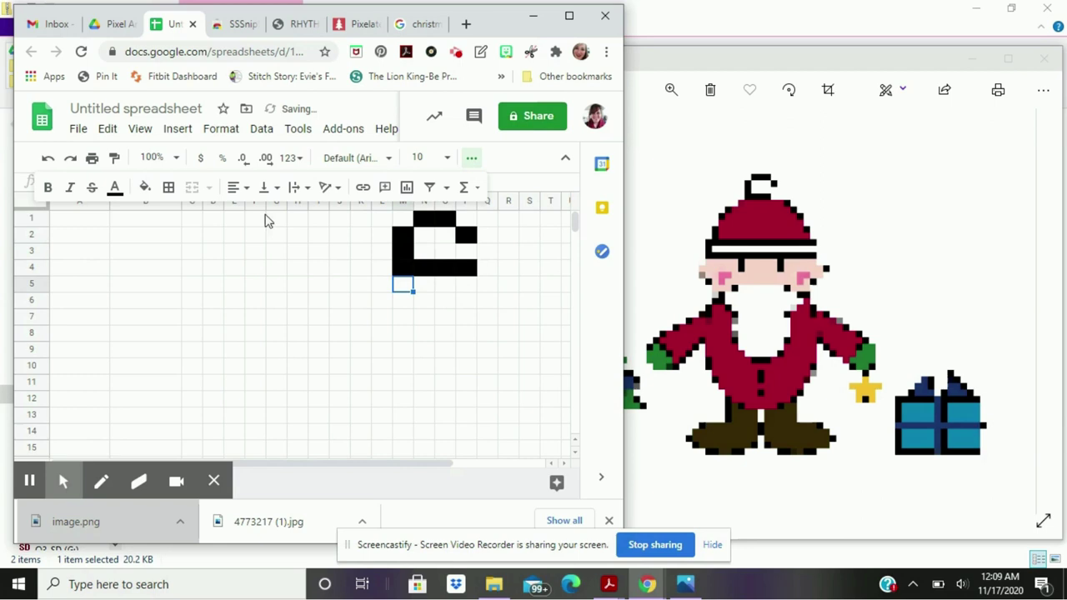
Fill M5 red and paste the red fill across N5 through R5
click(144, 188)
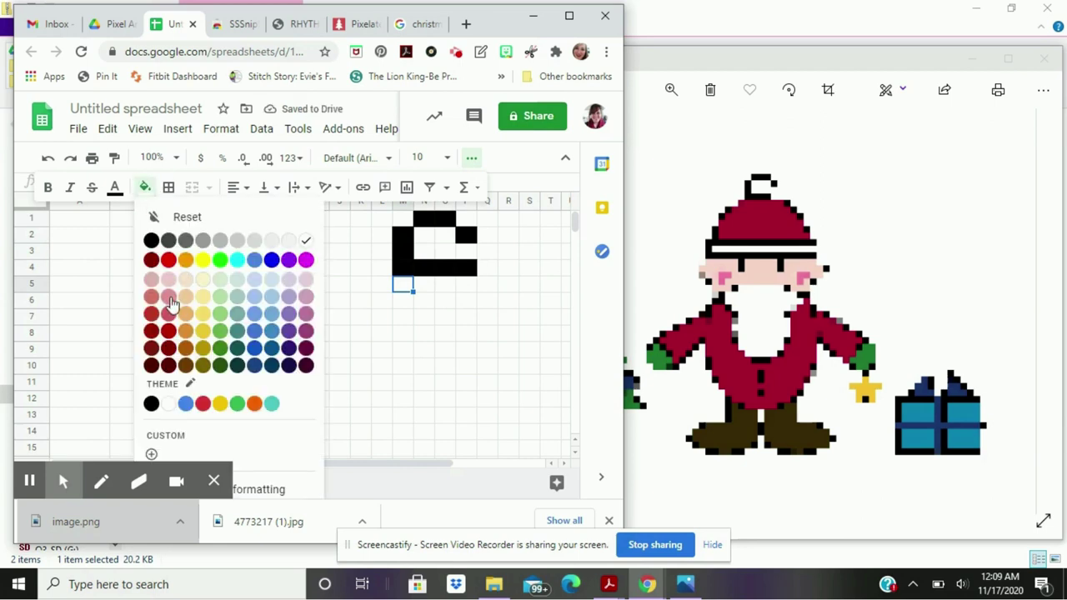
click(168, 260)
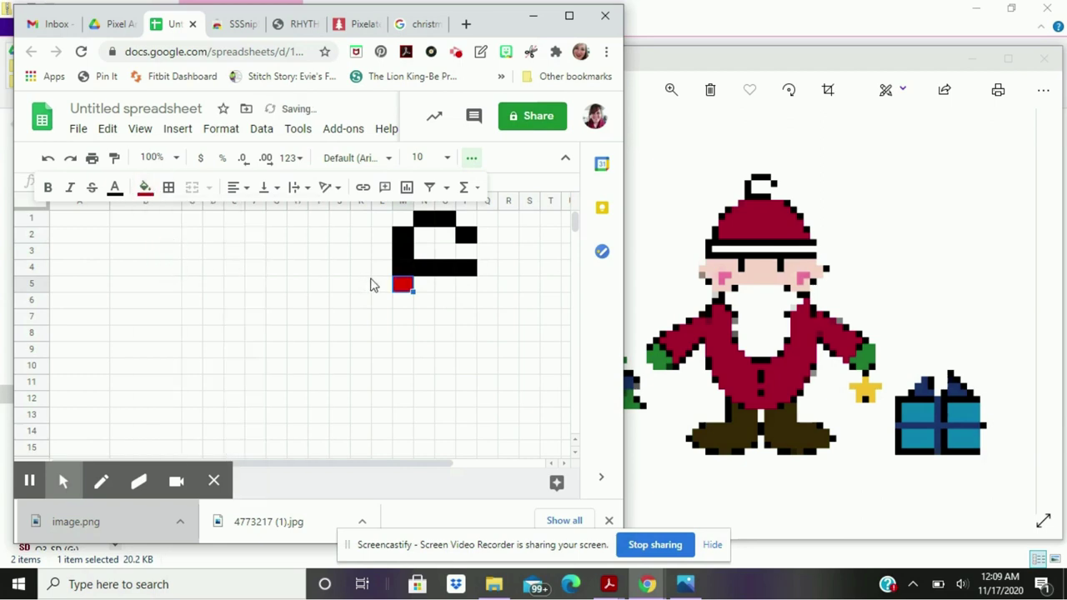
key(ctrl+c)
click(424, 287)
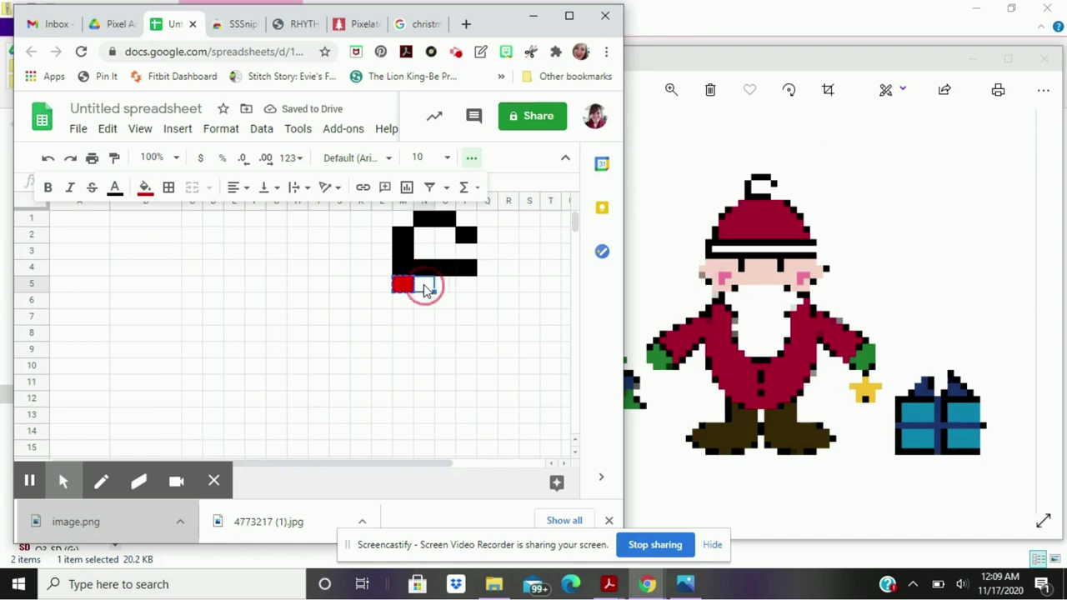
key(ctrl+v)
click(450, 286)
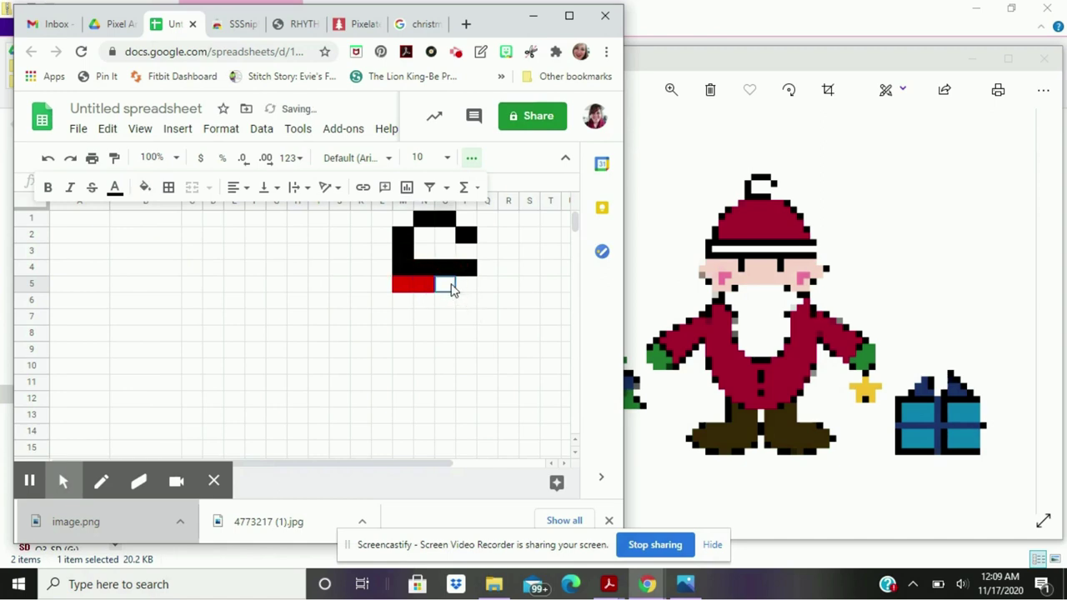
key(ctrl+v)
click(468, 288)
key(ctrl+v)
click(486, 286)
key(ctrl+v)
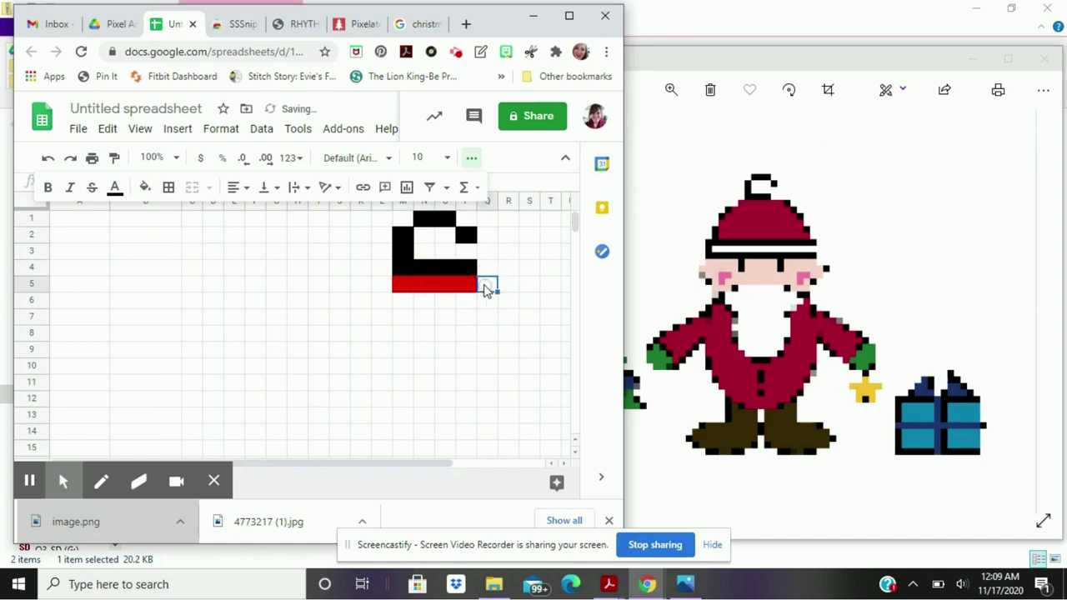
click(507, 287)
key(ctrl+v)
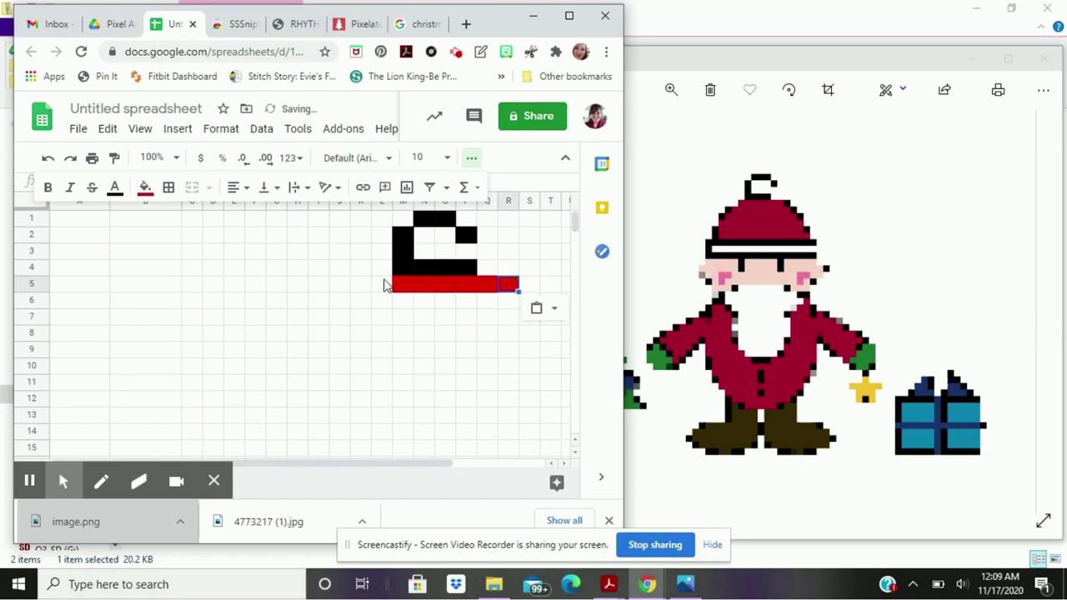
Fix the brim's left end by clearing a stray cell and filling L5 red
click(383, 285)
key(ctrl+c)
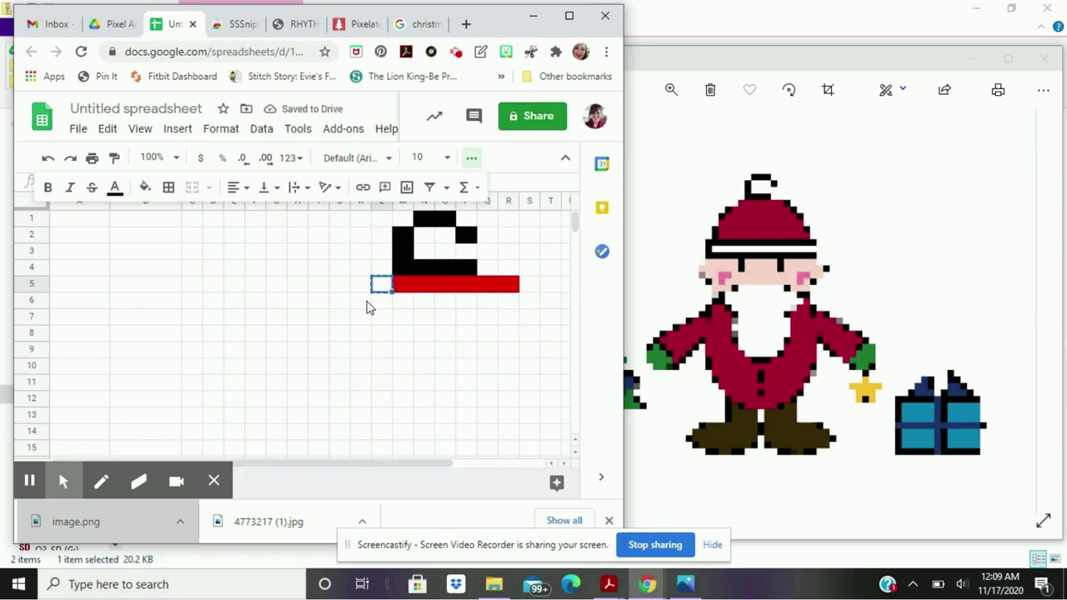
click(401, 291)
key(ctrl+v)
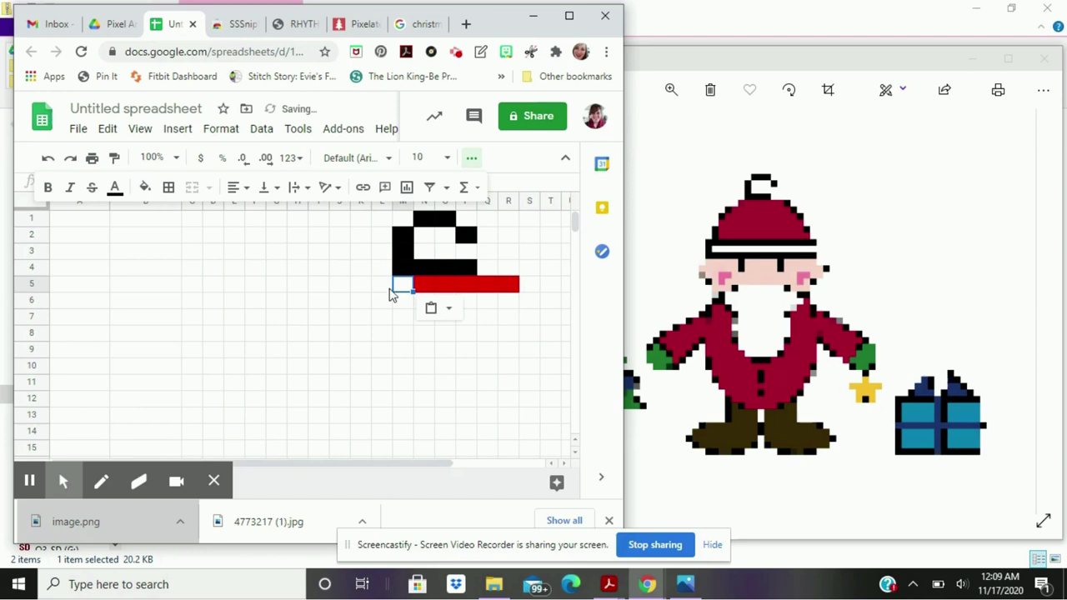
click(430, 287)
click(405, 287)
key(ctrl+v)
click(386, 288)
key(ctrl+v)
click(385, 305)
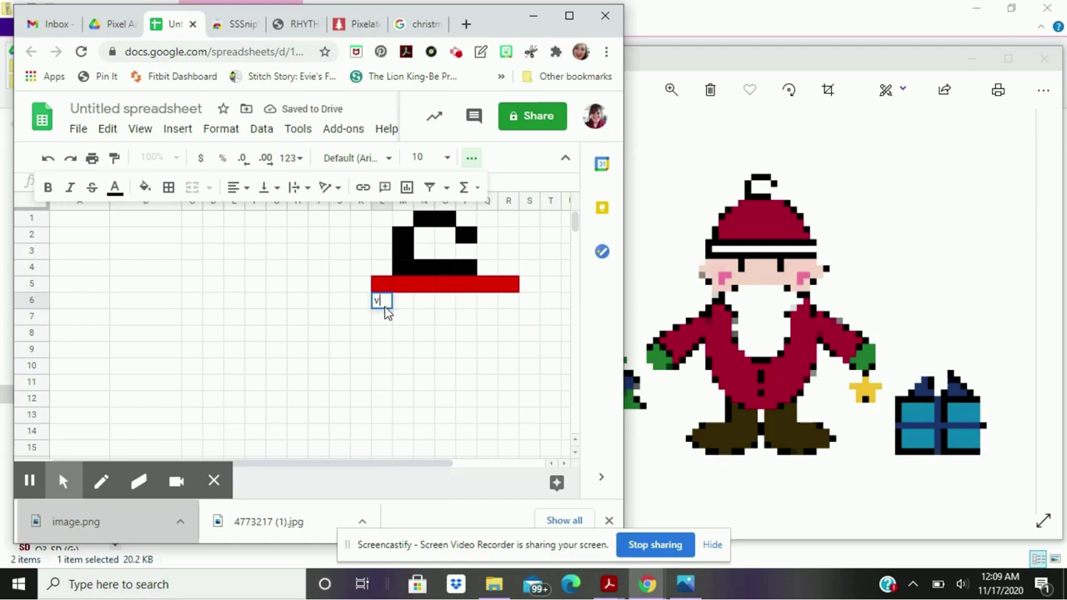
click(269, 288)
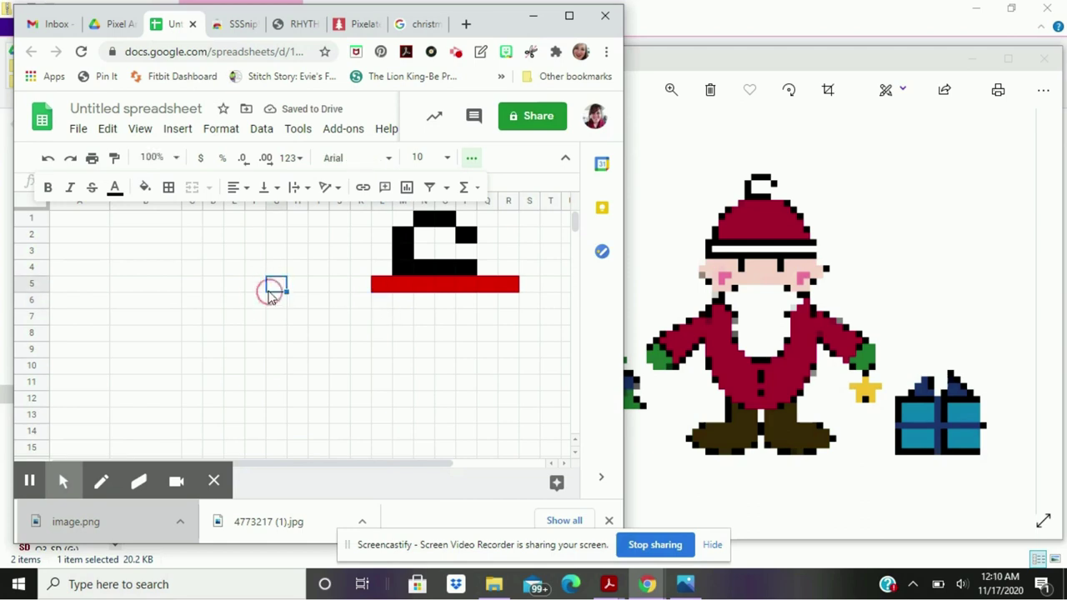
click(109, 204)
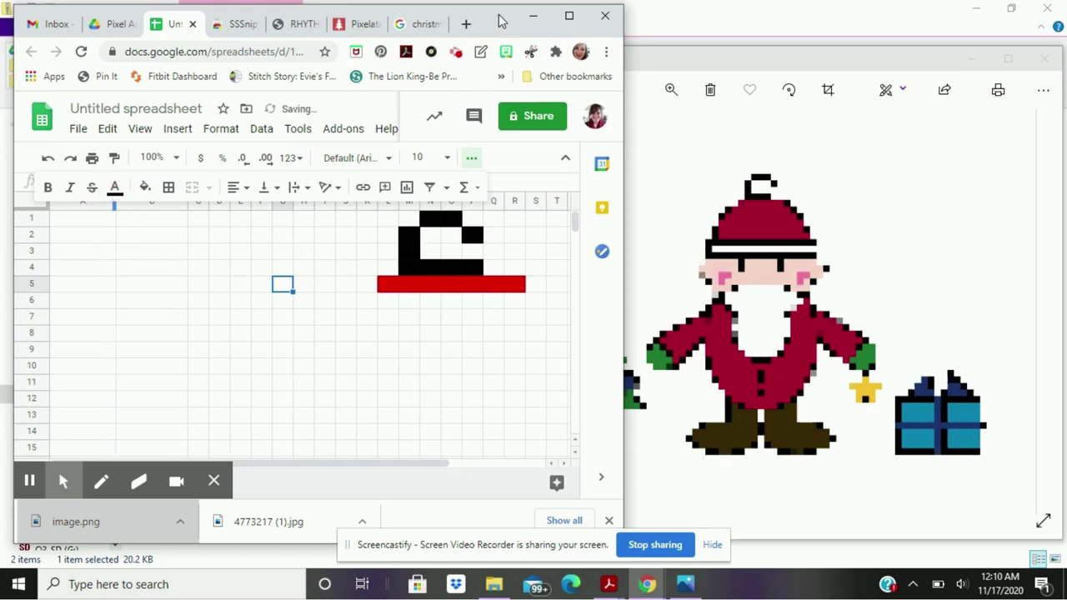
Maximize the browser and search the web for rhythm writer
click(569, 15)
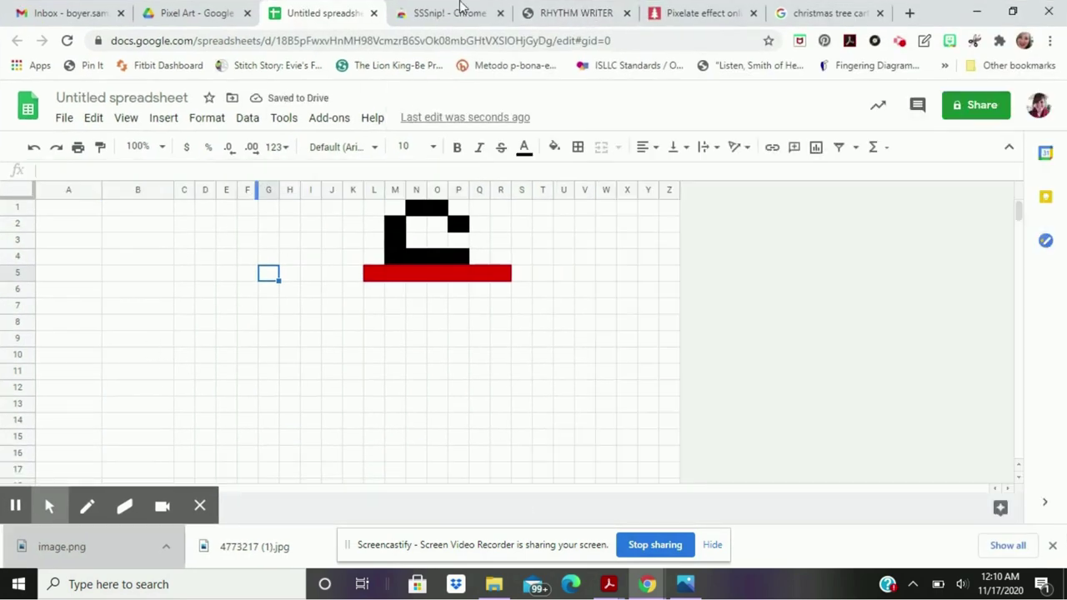
click(565, 11)
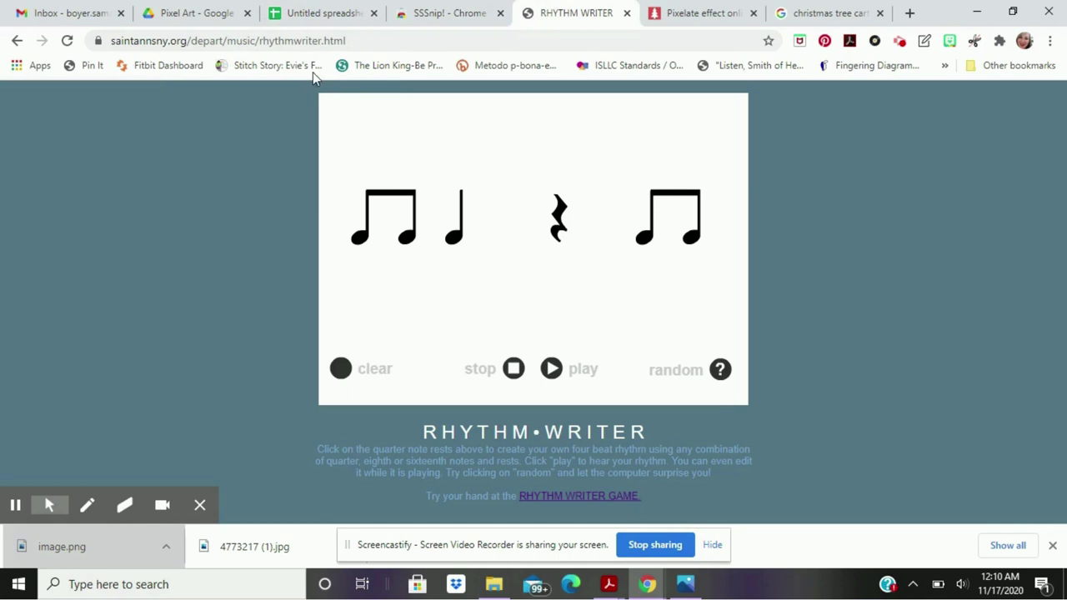
click(279, 41)
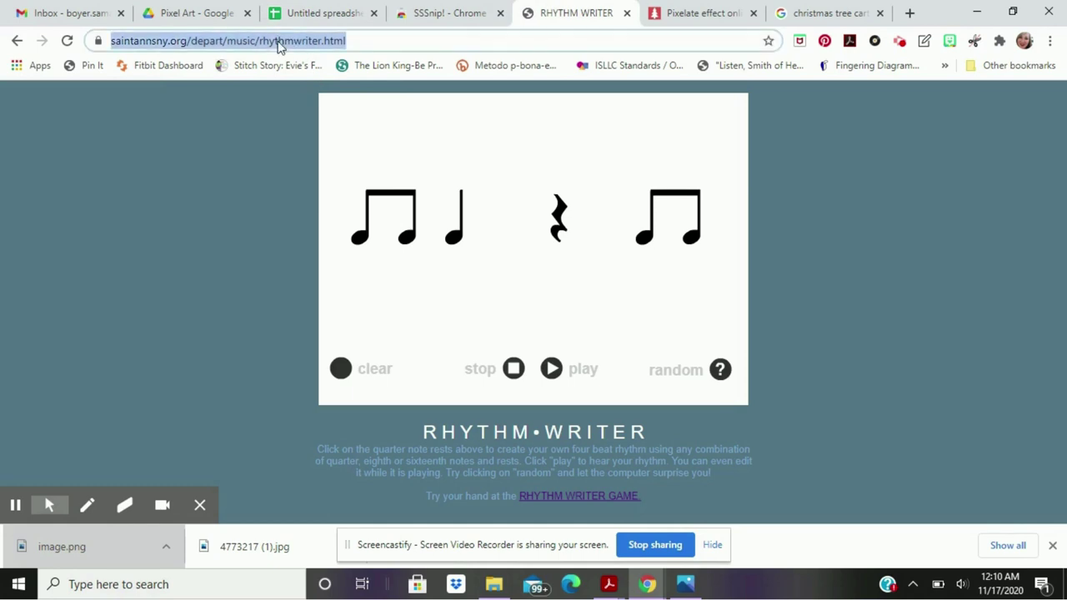
text(rh)
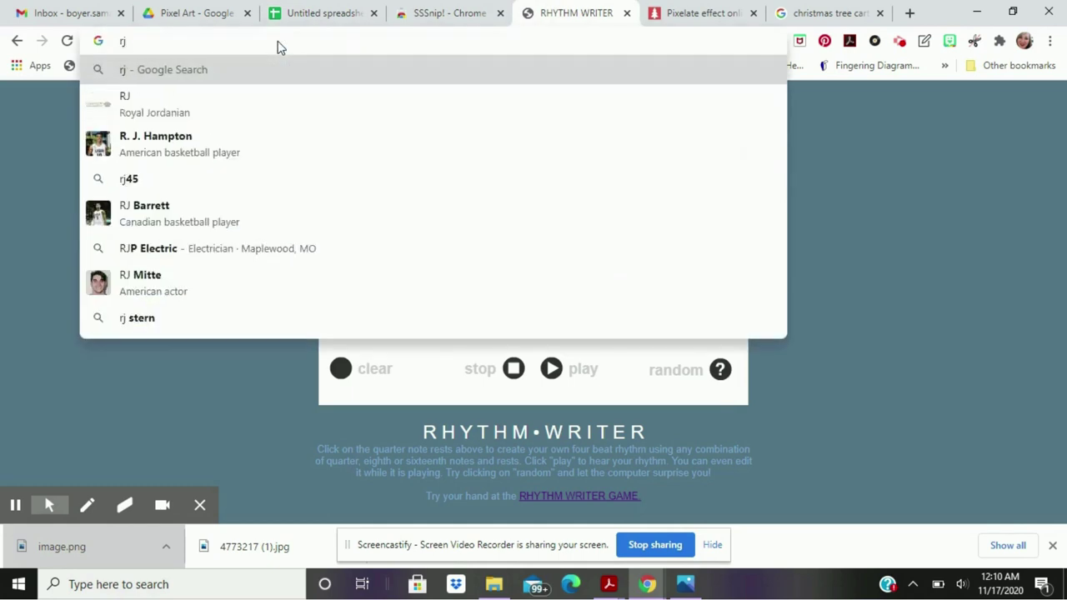
text(ythm writer)
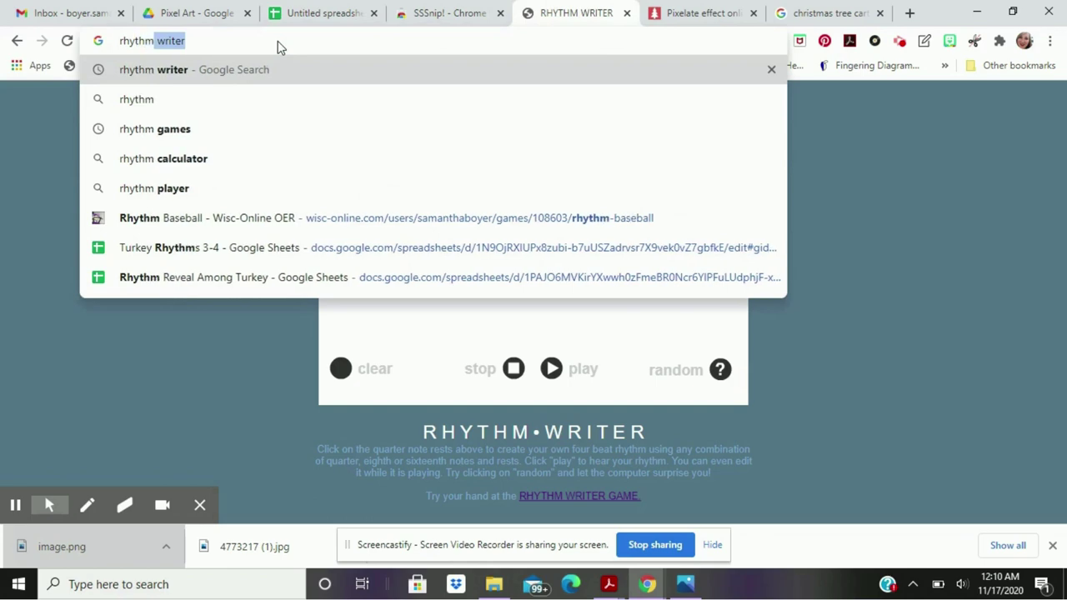
key(Return)
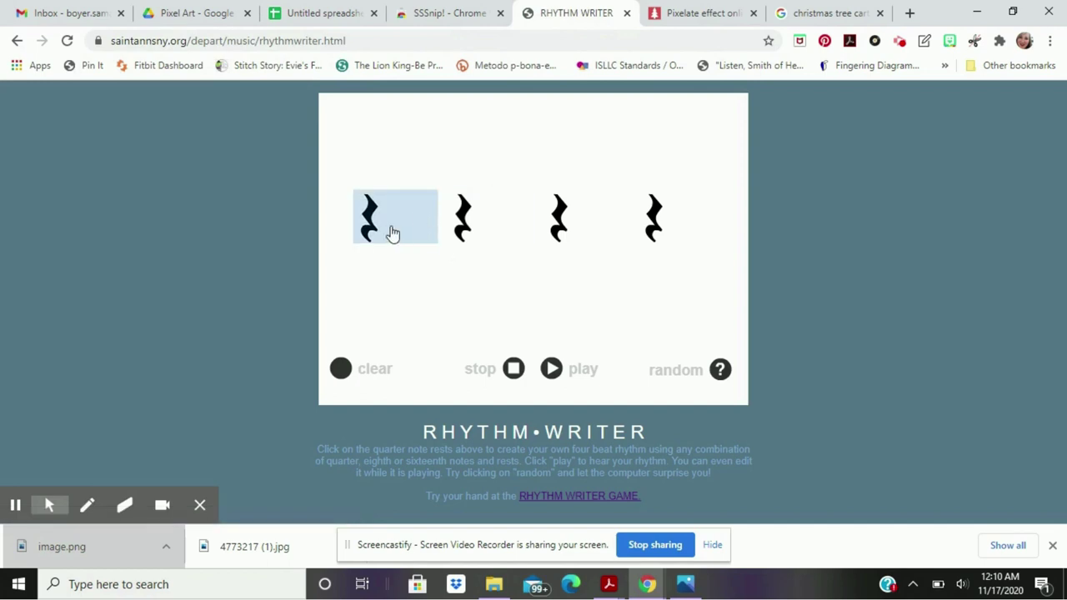
Write a quarter note on beat one and four sixteenth notes on beat three
click(392, 231)
click(556, 230)
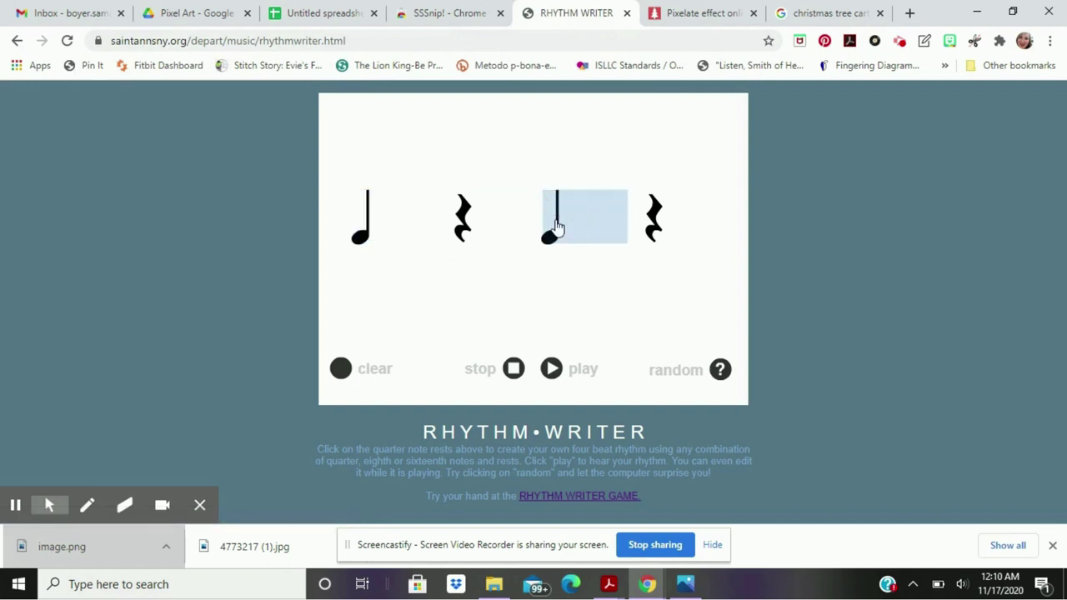
click(556, 227)
click(556, 227)
click(556, 227)
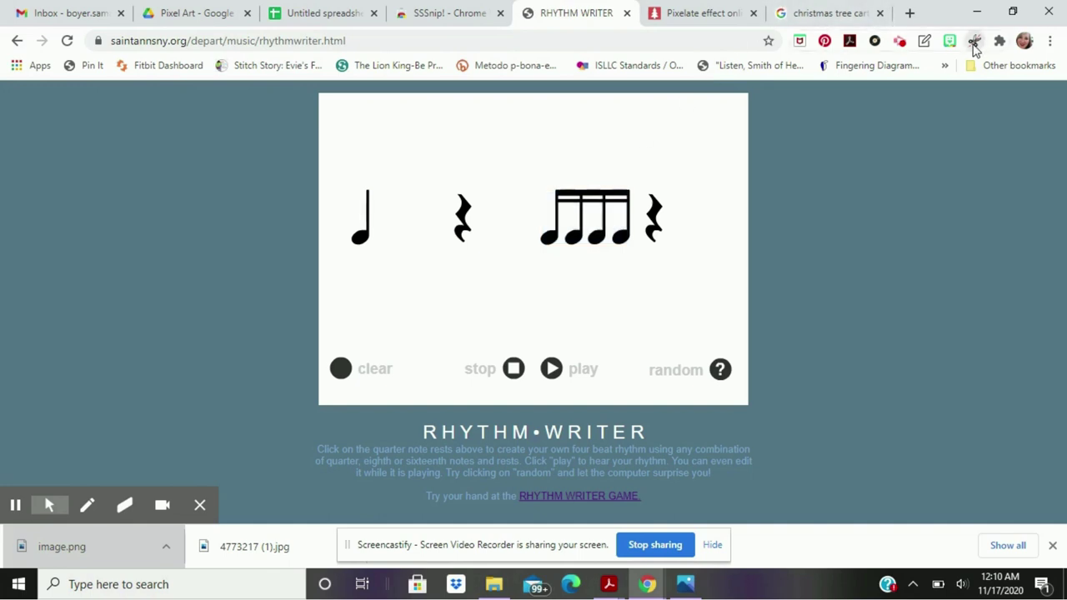
Snip the written rhythm with SSSnip and save it as snip (17).png
click(472, 14)
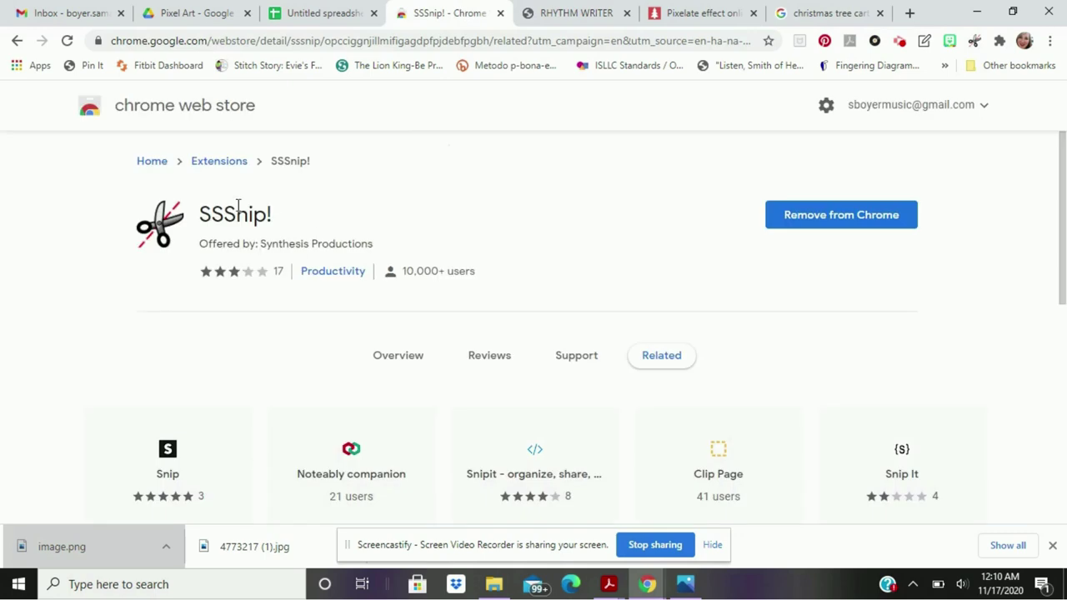
click(584, 13)
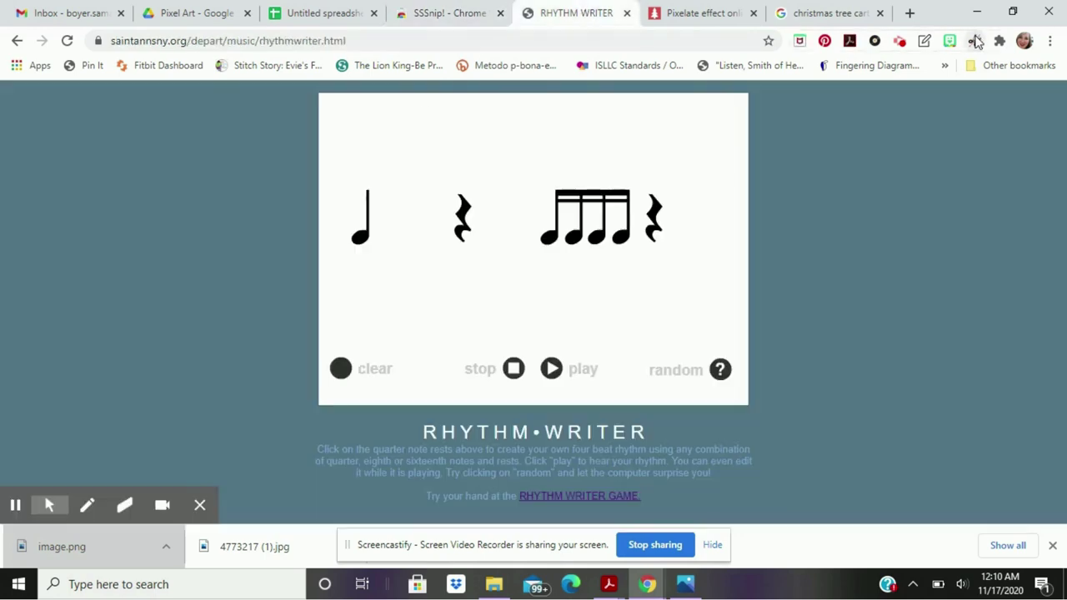
click(975, 42)
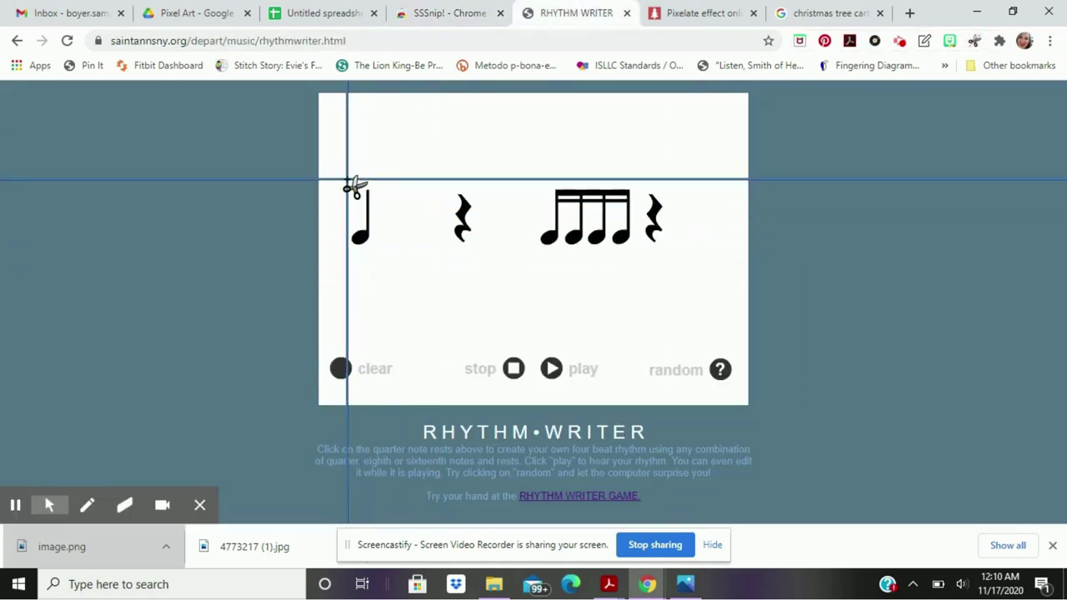
drag(348, 179, 668, 250)
click(504, 451)
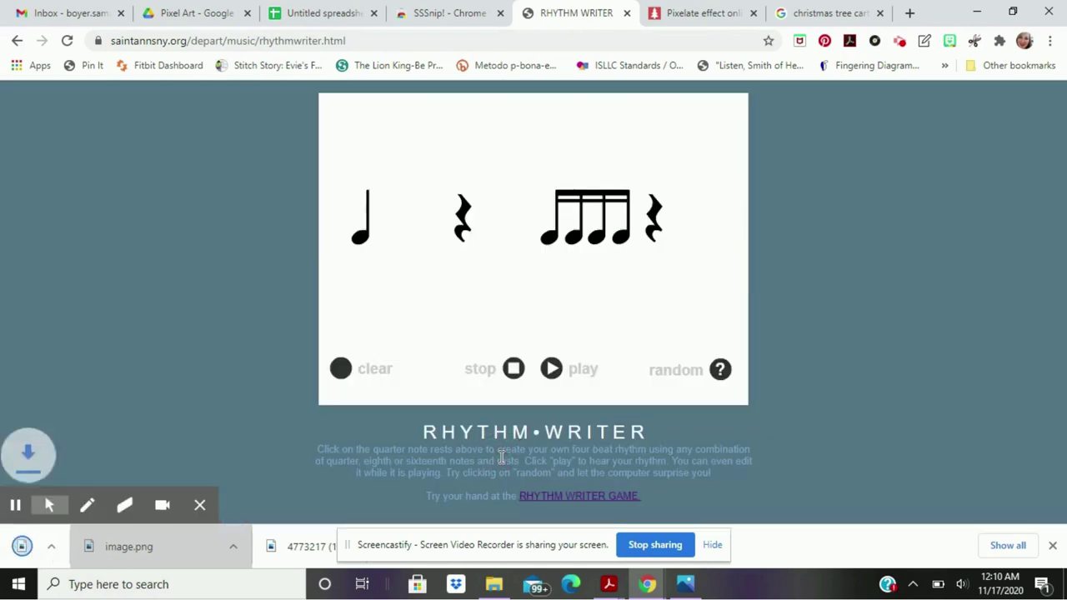
click(321, 13)
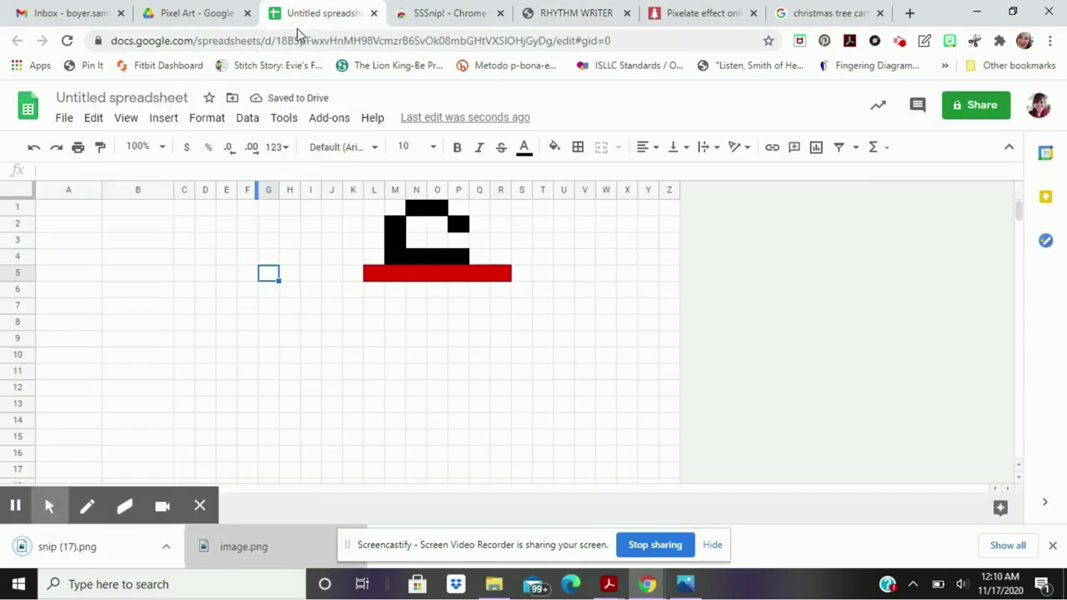
Insert snip (17).png as an in-cell image in A2
click(86, 205)
click(86, 225)
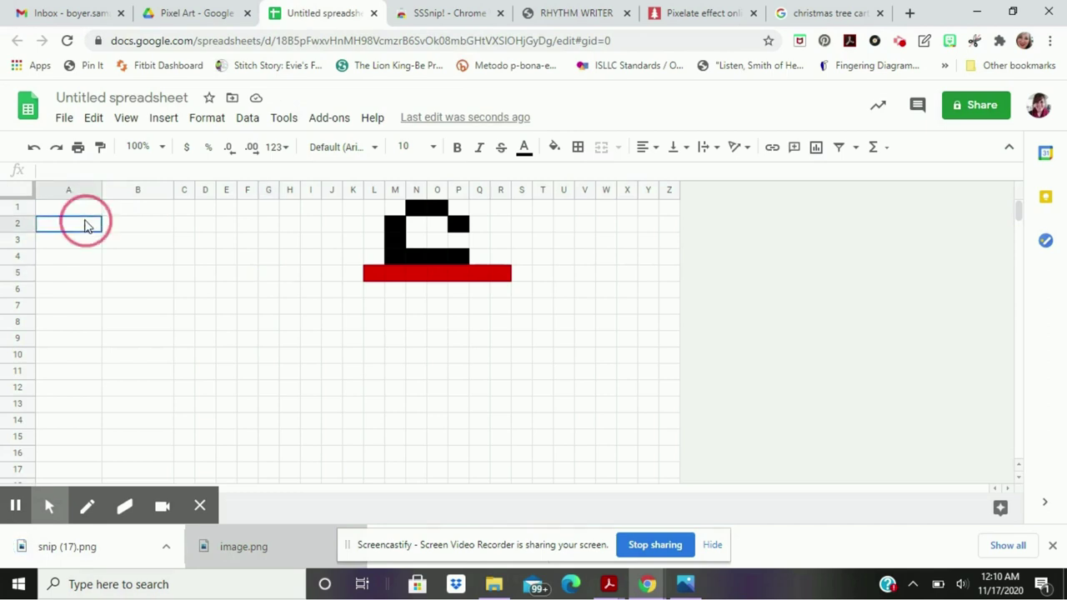
click(163, 119)
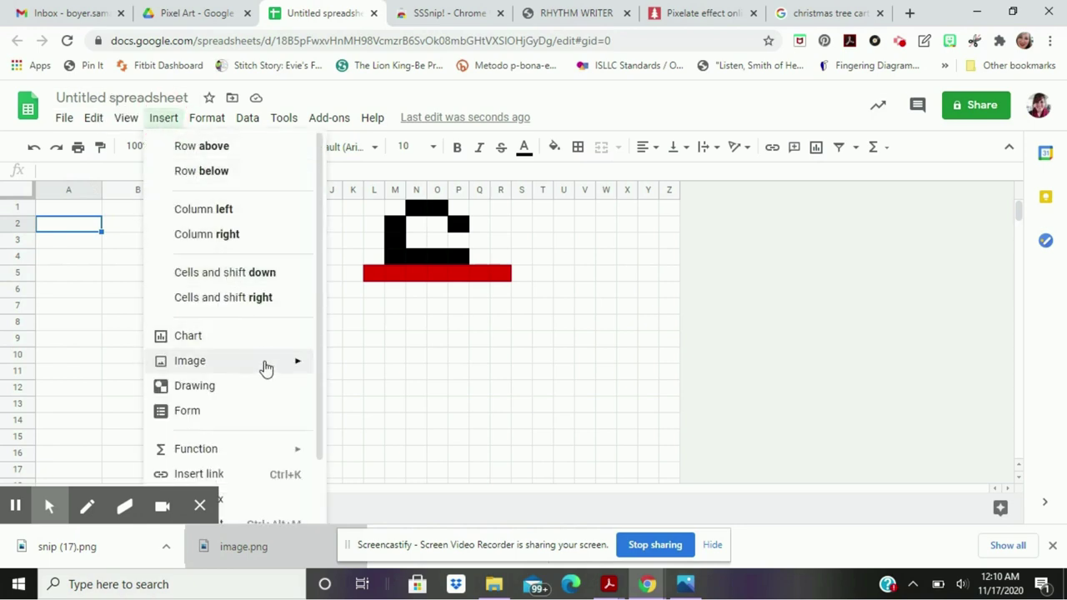
click(337, 363)
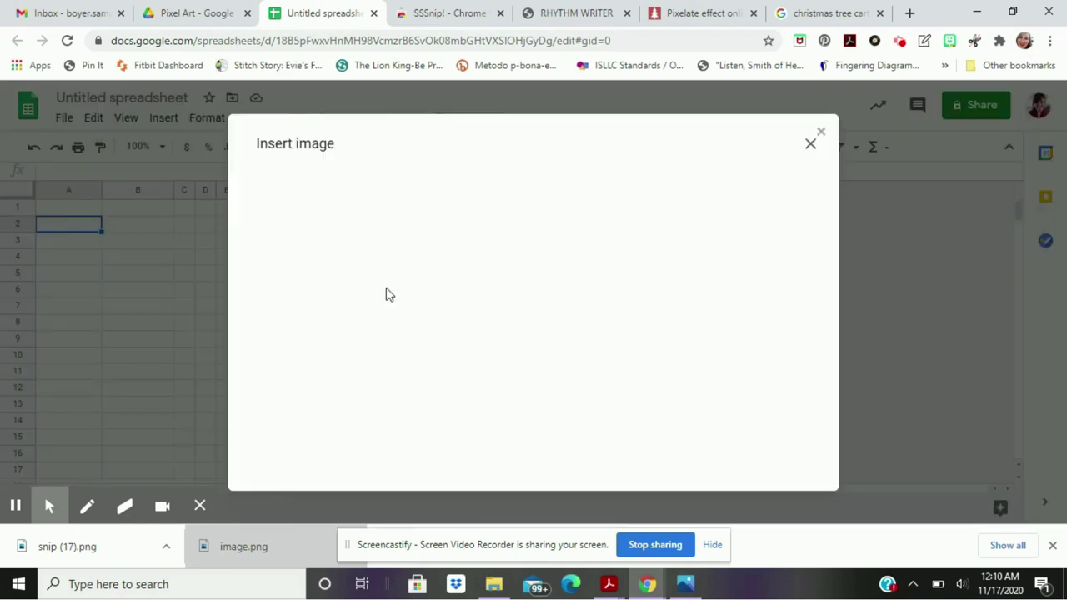
drag(55, 544, 443, 322)
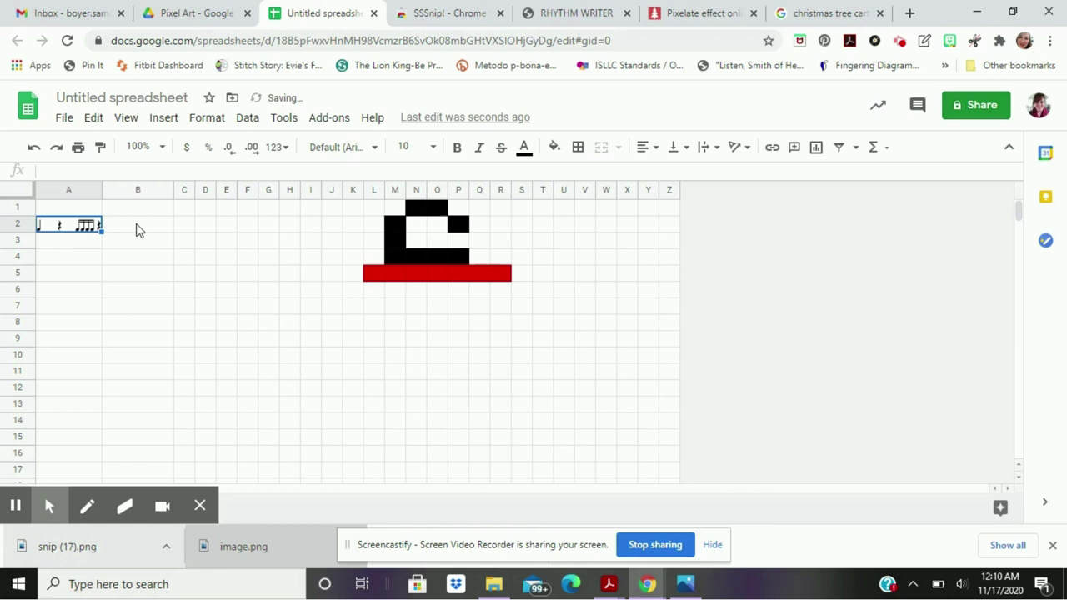
click(139, 228)
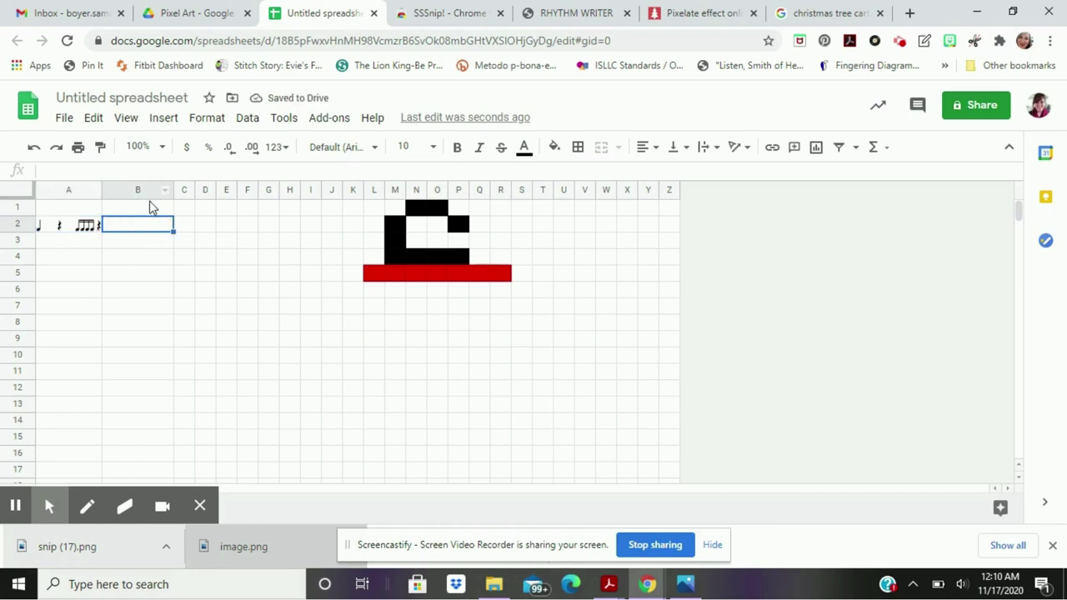
Fill all of column B red
click(141, 190)
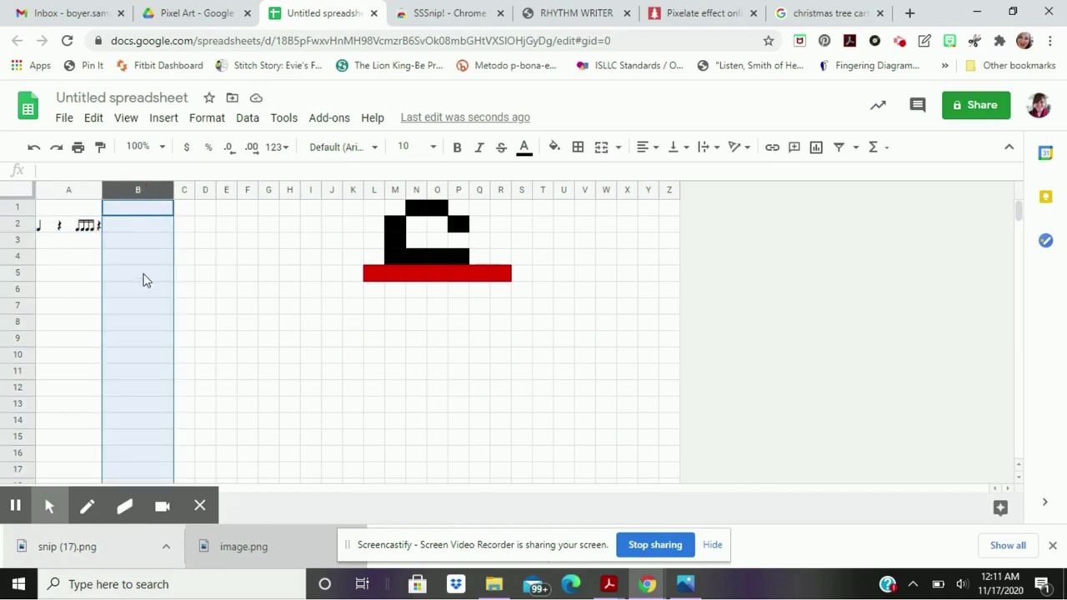
click(554, 148)
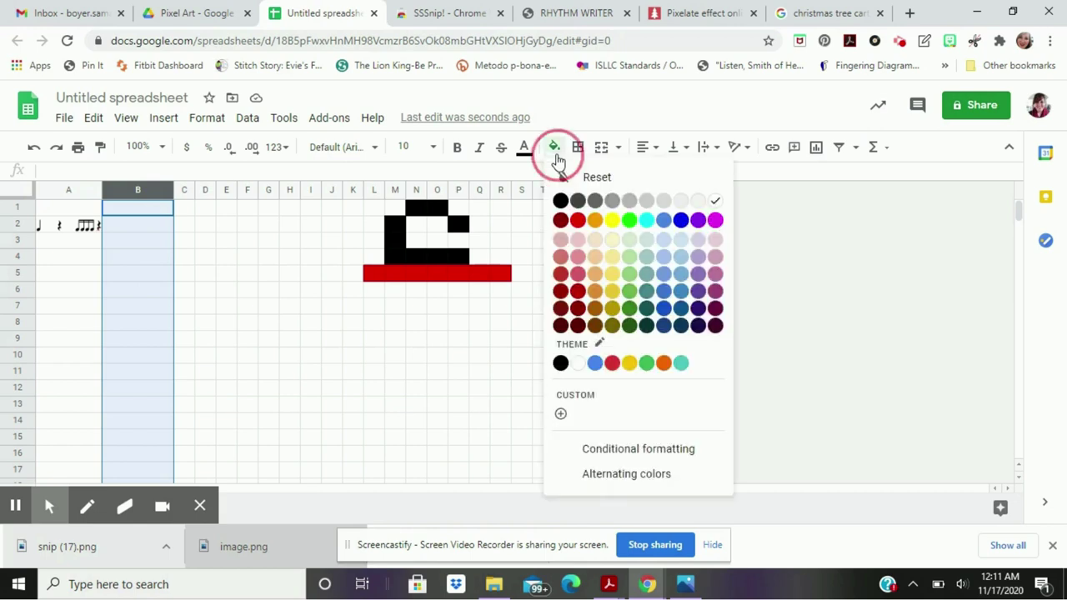
click(581, 220)
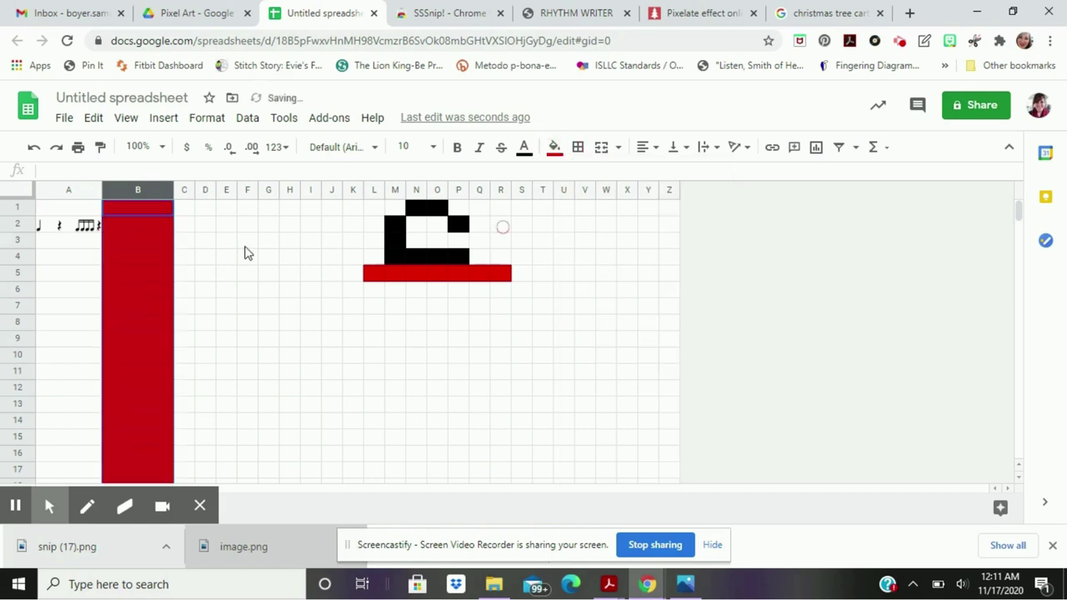
click(159, 226)
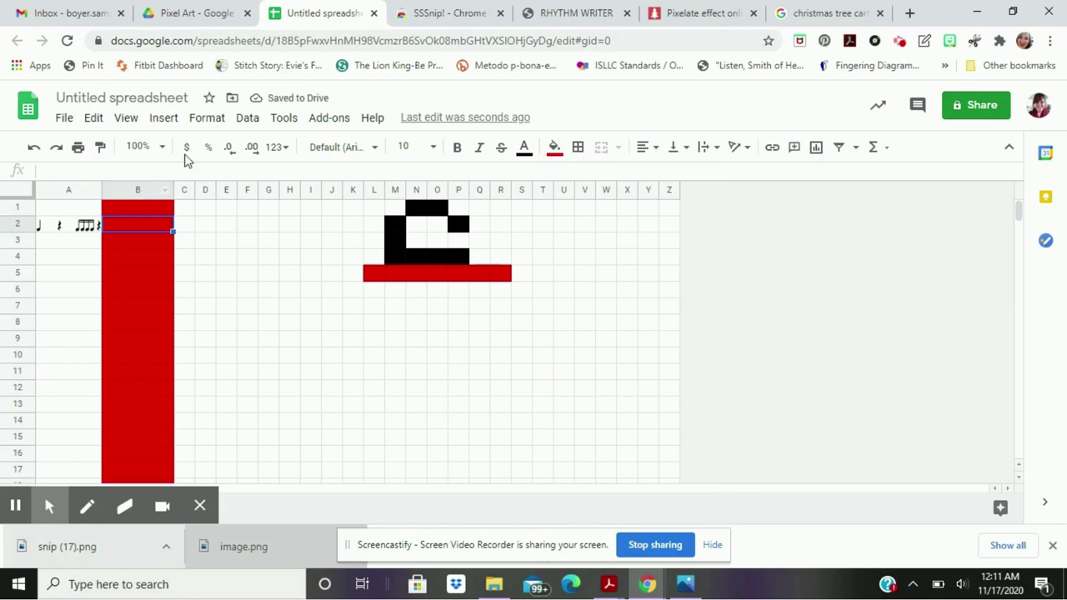
Add a conditional rule on B2: Text does not contain 1(2)3e+a(4)
click(207, 119)
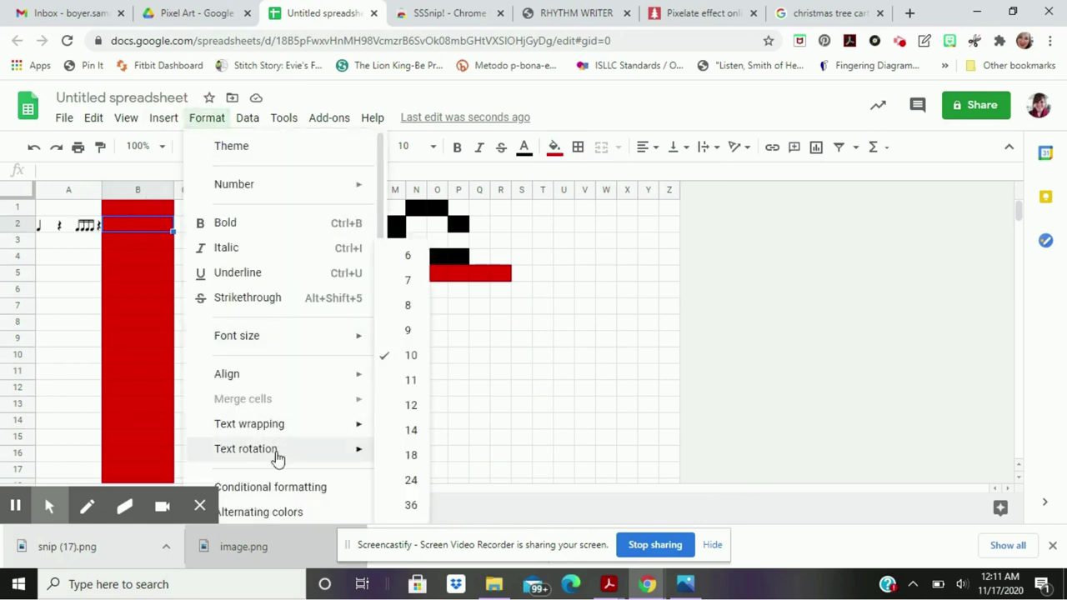
click(280, 489)
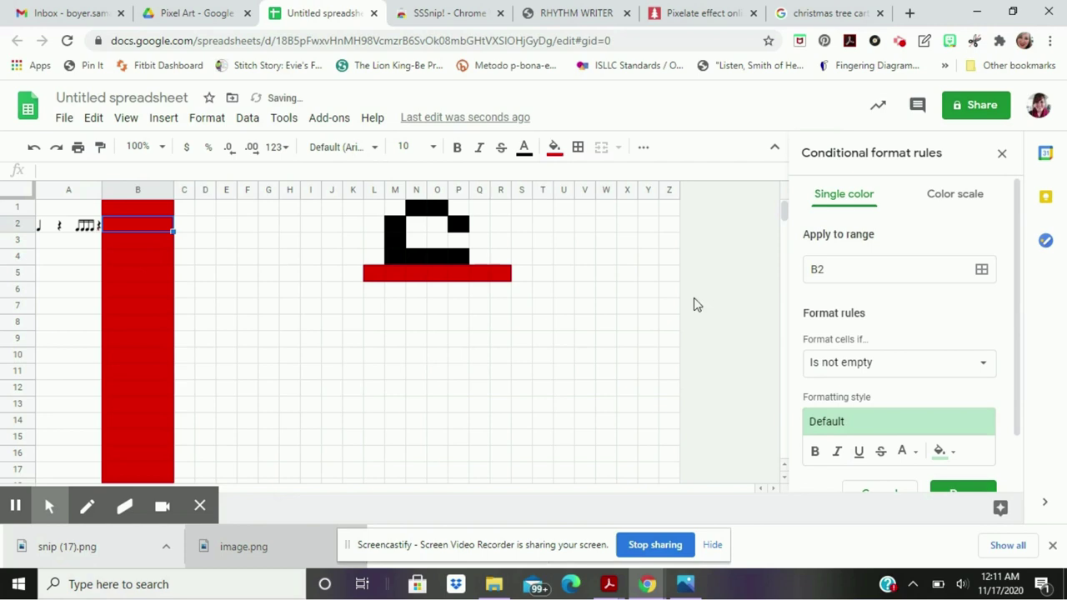
click(867, 379)
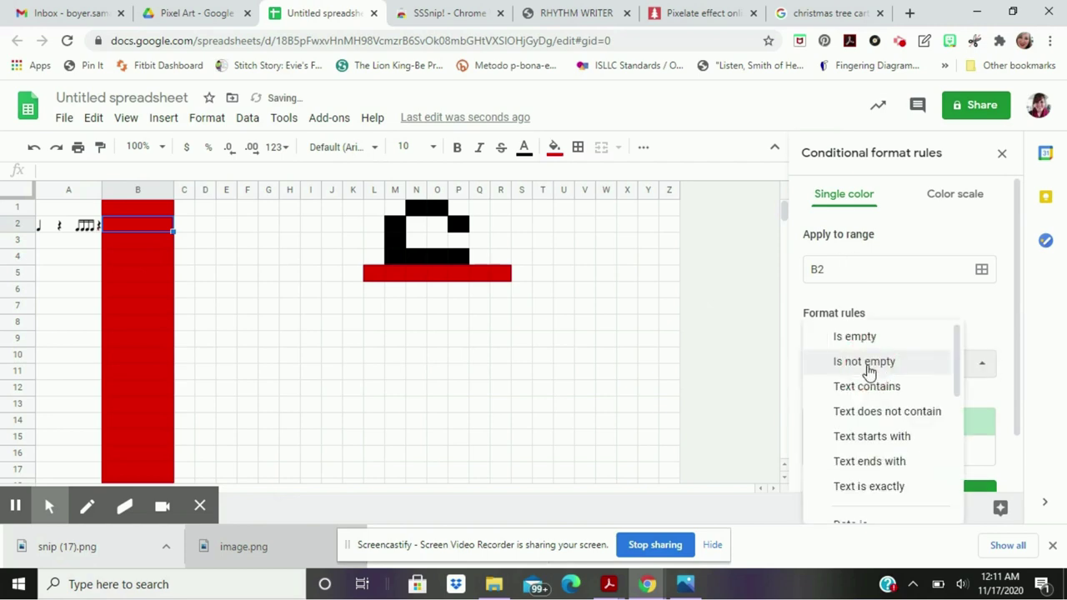
click(875, 415)
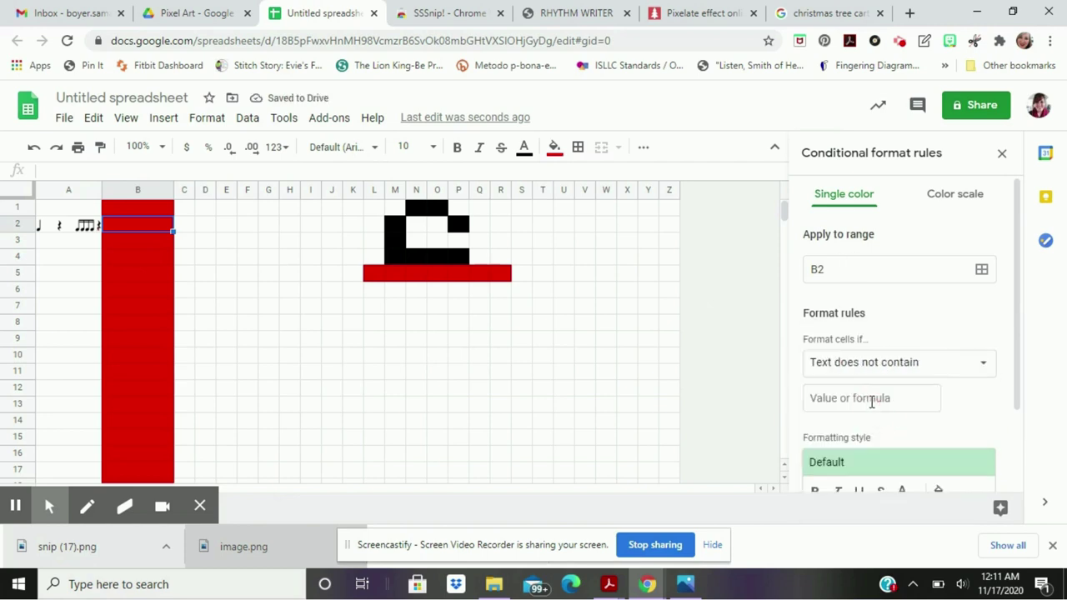
click(872, 400)
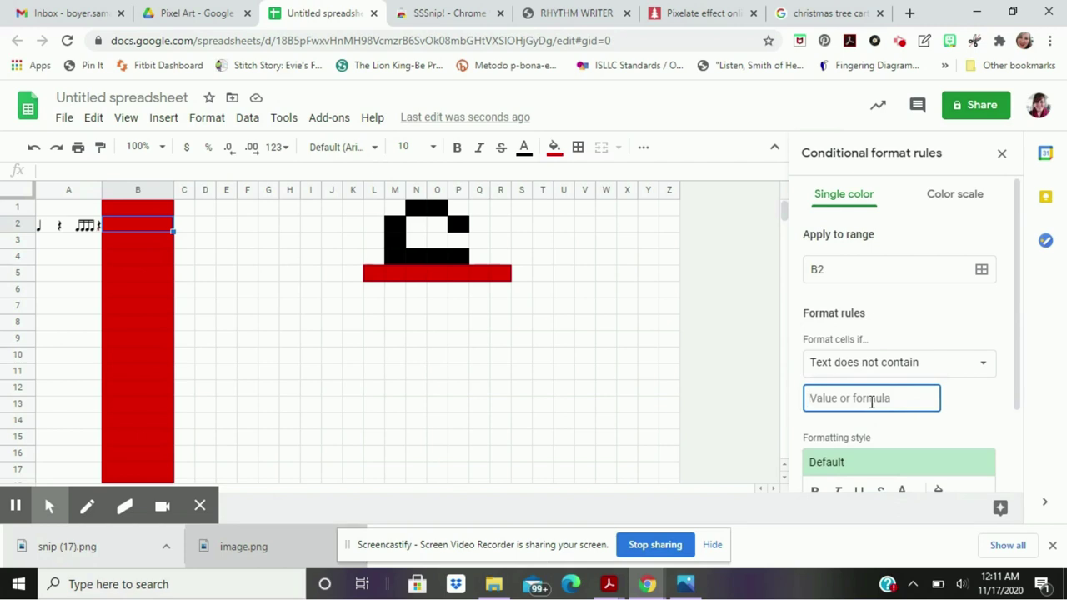
text(1(2)3e+a)
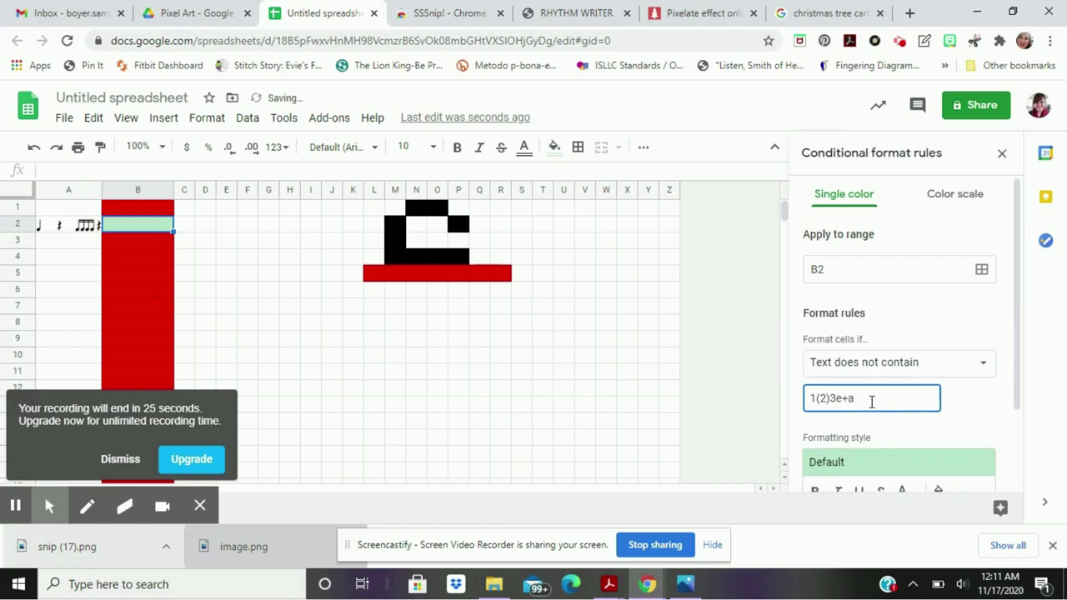
text((4)
click(943, 489)
Give the rule a red fill and save it
drag(917, 398, 777, 420)
key(ctrl+c)
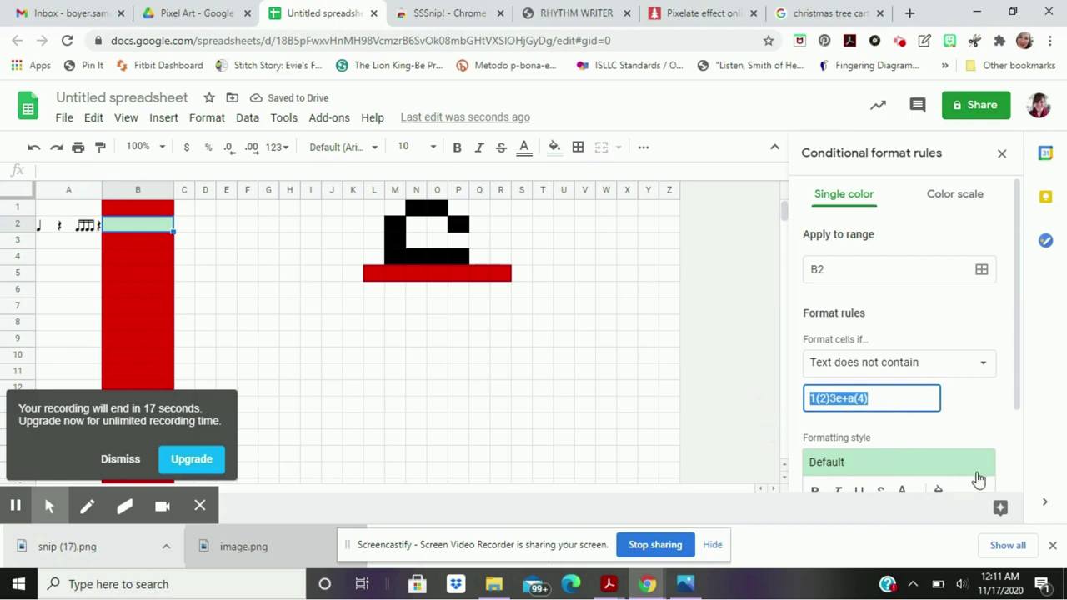
click(939, 493)
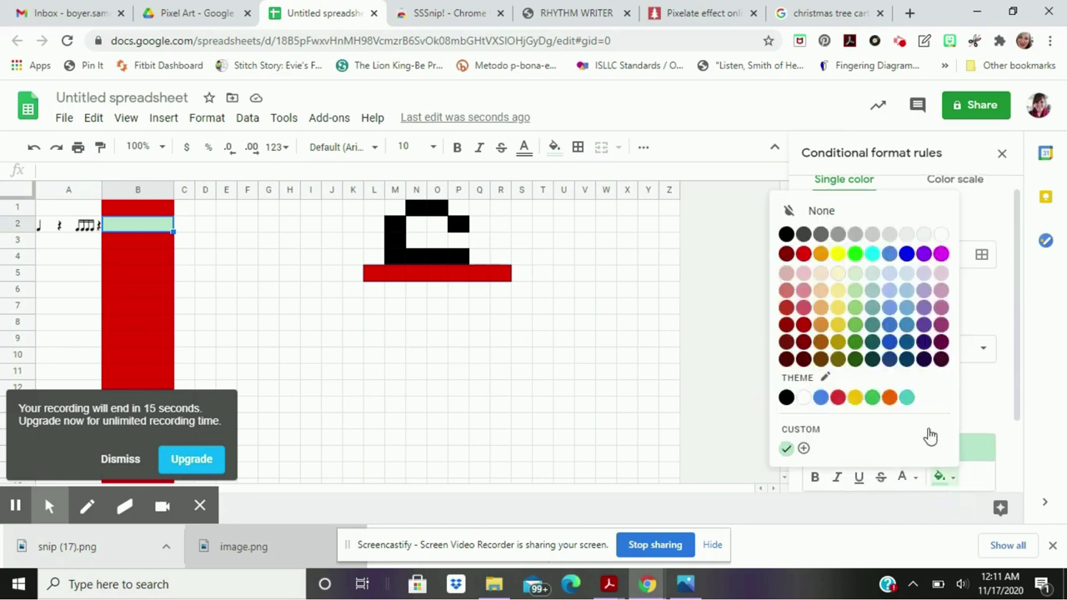
click(803, 257)
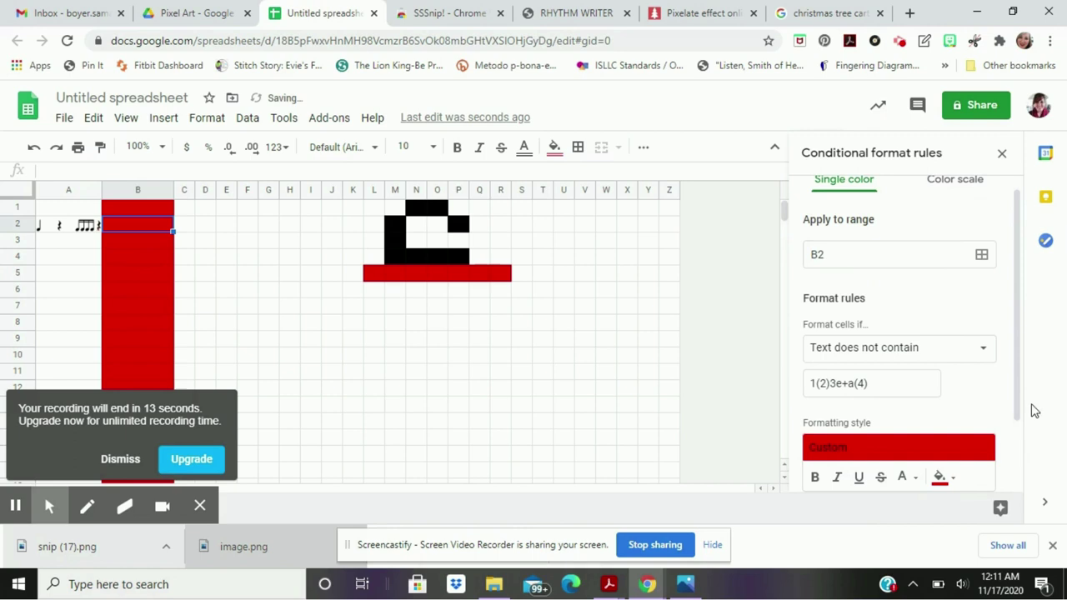
drag(1022, 398, 1025, 452)
click(963, 469)
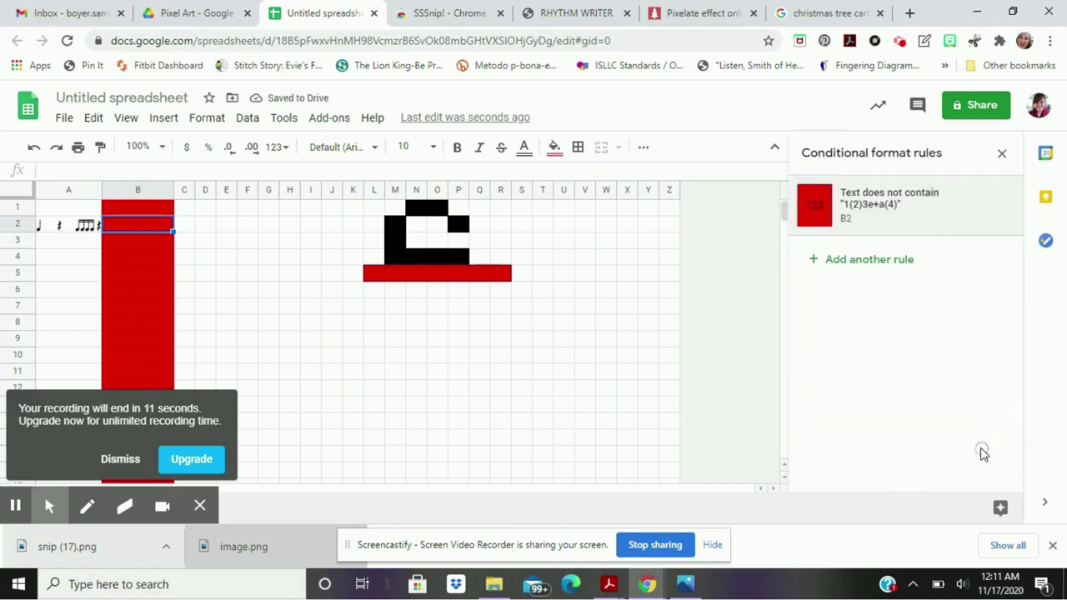
Add a second B2 rule matching text exactly 1(2)3e+a(4)
click(908, 261)
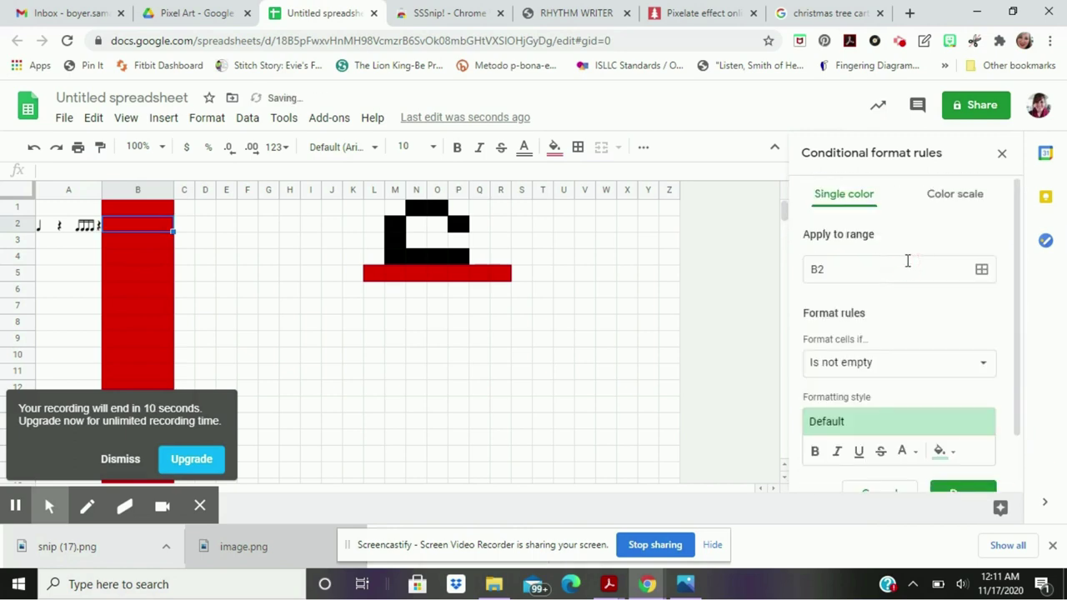
click(897, 368)
click(886, 483)
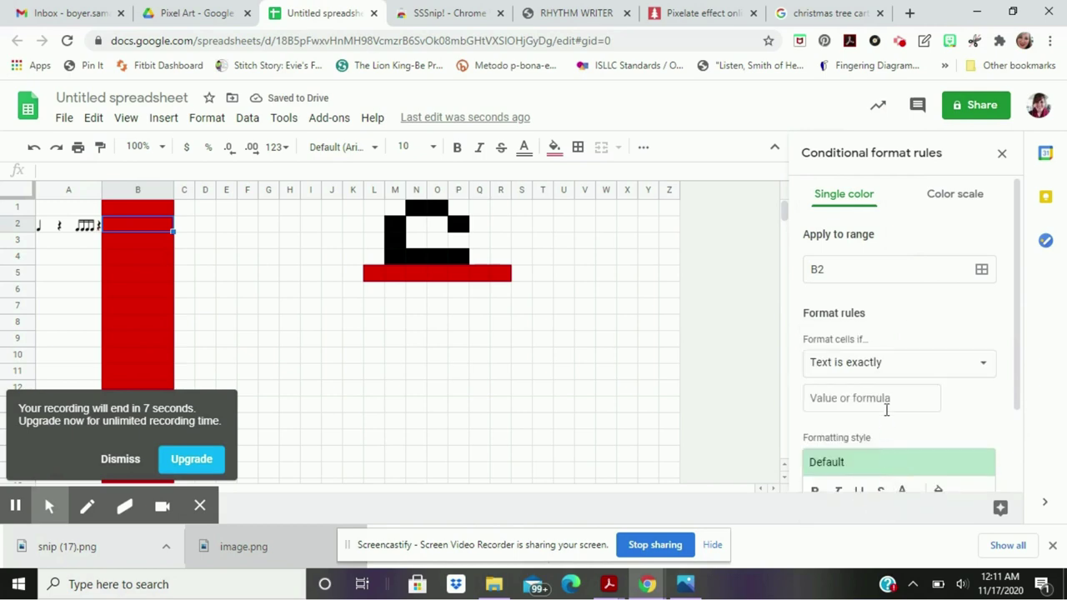
click(886, 403)
key(ctrl+v)
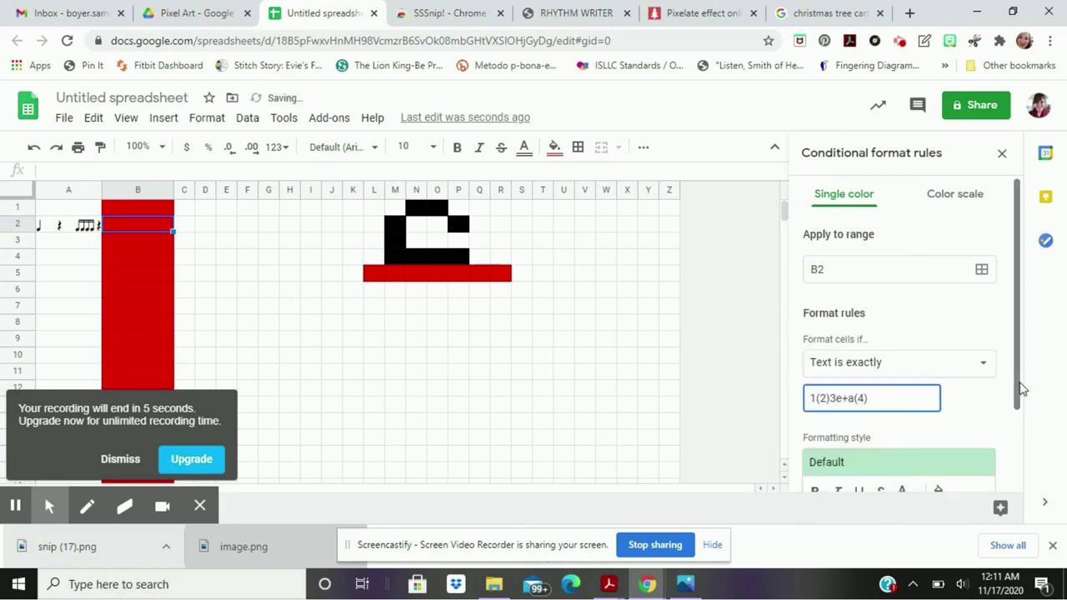
drag(1019, 389, 1020, 431)
Give the B2 rule a white fill, save it, and close the rules panel
click(938, 427)
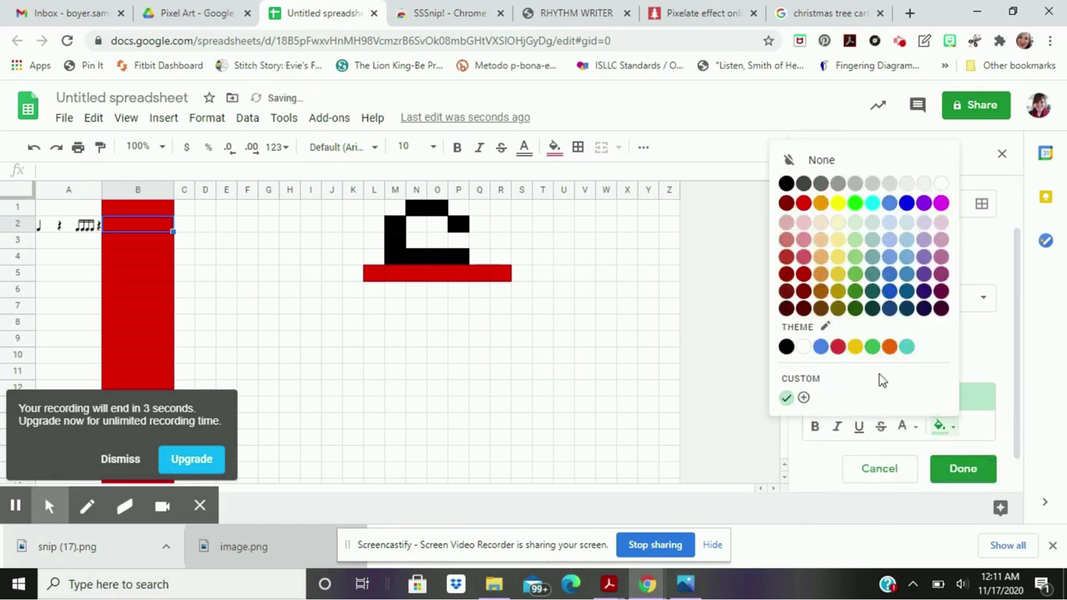
click(945, 182)
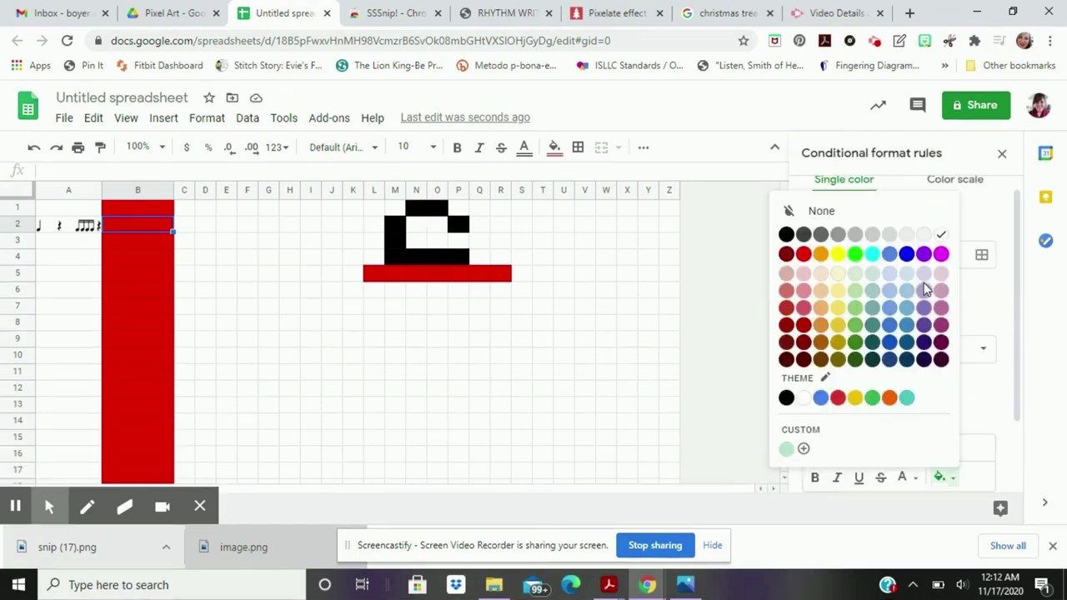
click(939, 237)
drag(1019, 287, 1017, 353)
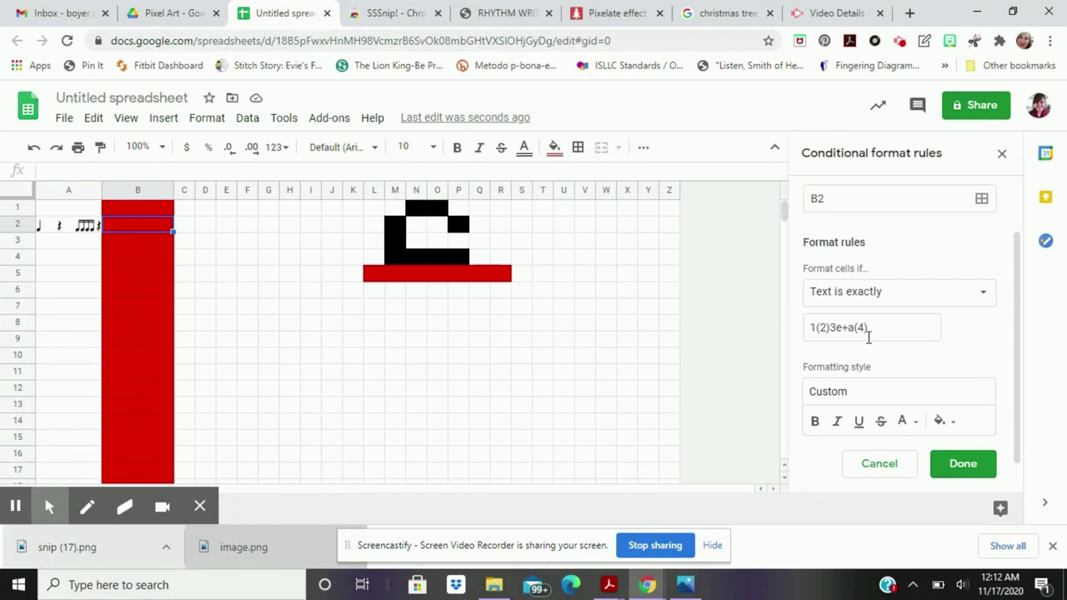
click(968, 472)
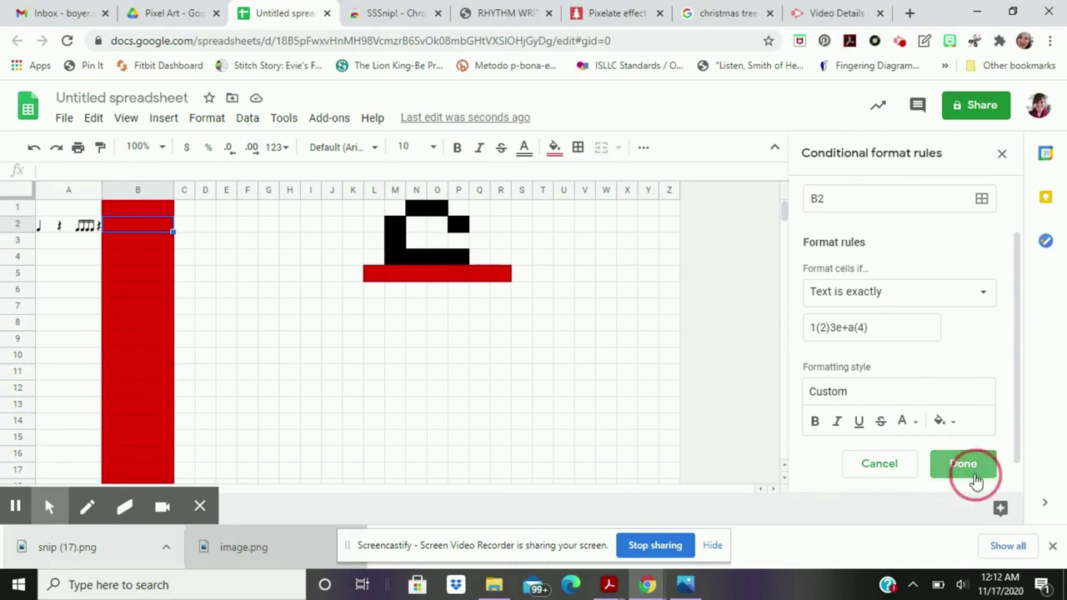
click(1002, 153)
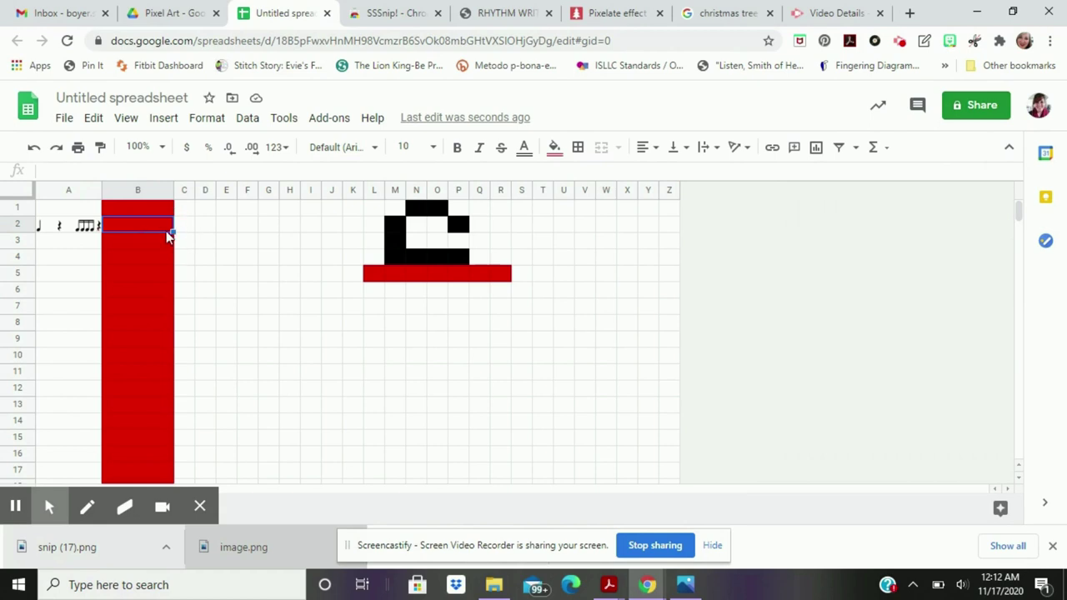
text(1(2)3e+a(4)
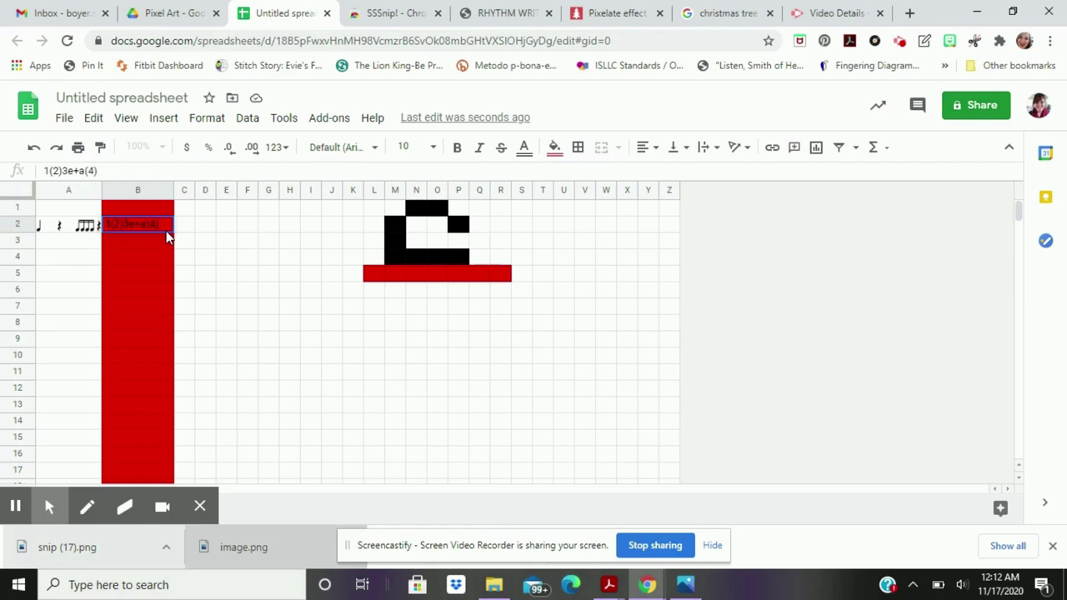
key(Return)
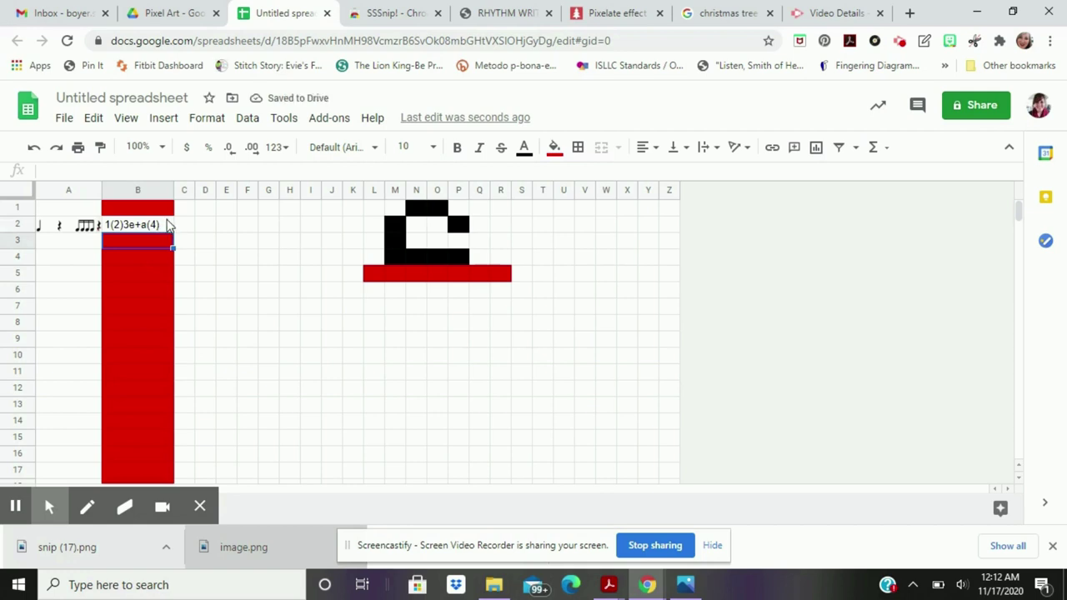
click(169, 226)
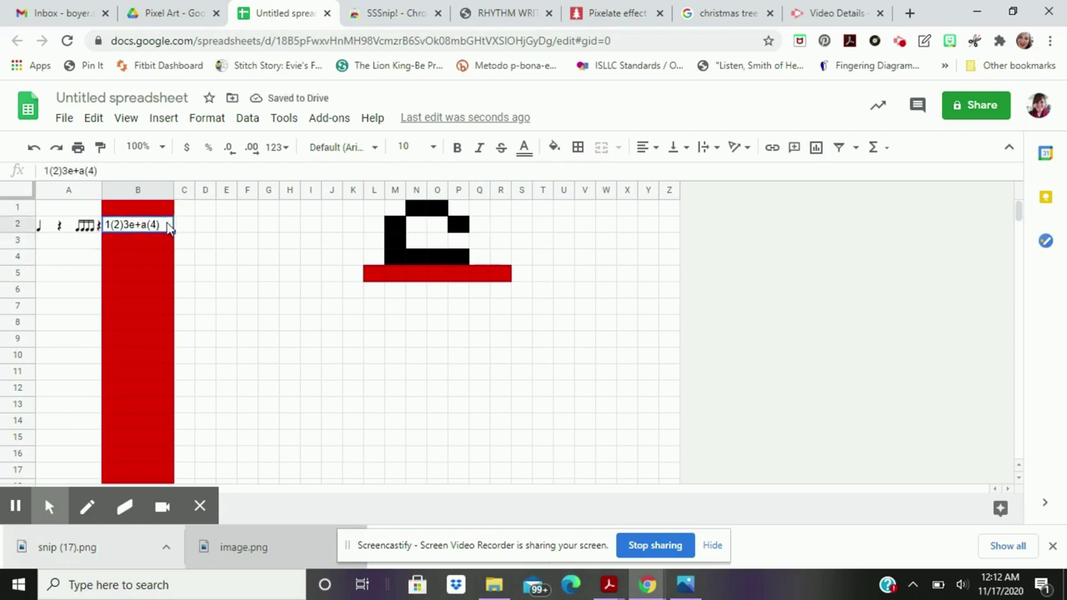
click(34, 150)
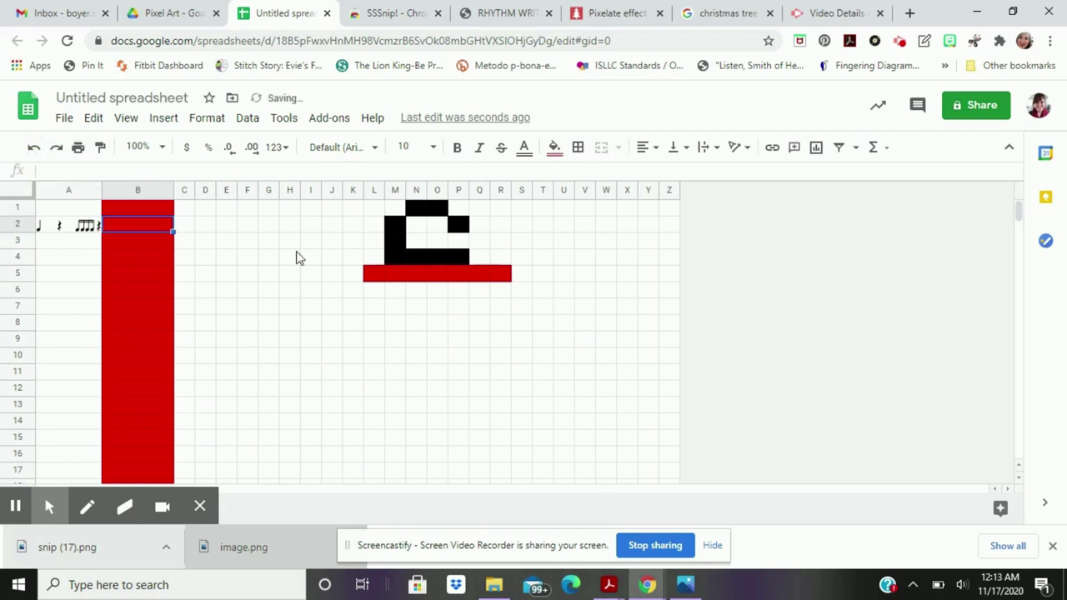
click(394, 231)
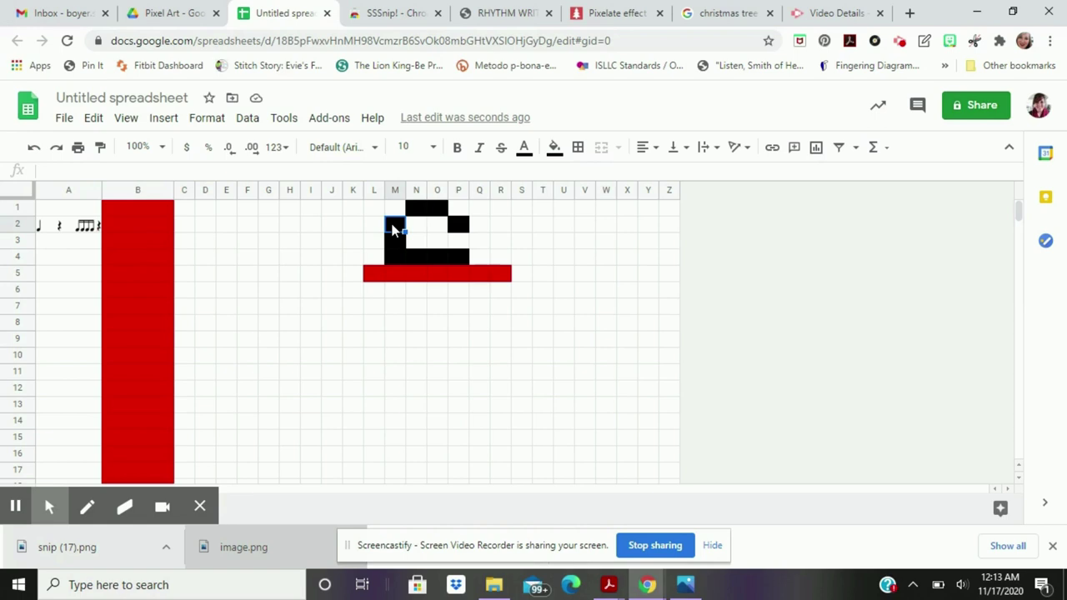
Select hat cells M2, P2, N4, P4 and N1 for conditional formatting
ctrl+click(458, 225)
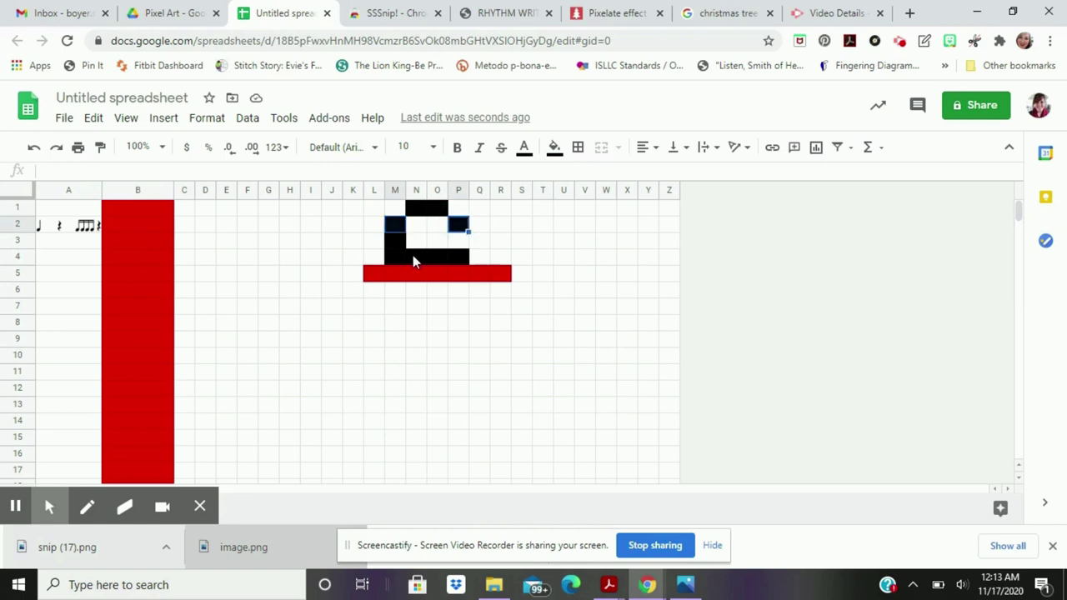
ctrl+click(412, 255)
ctrl+click(454, 259)
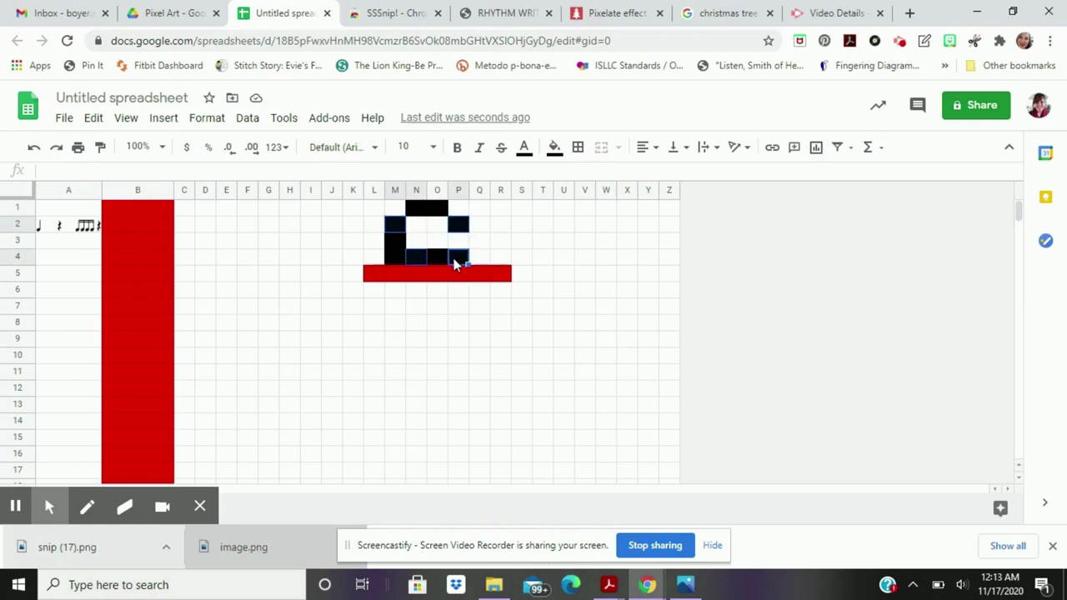
ctrl+click(424, 210)
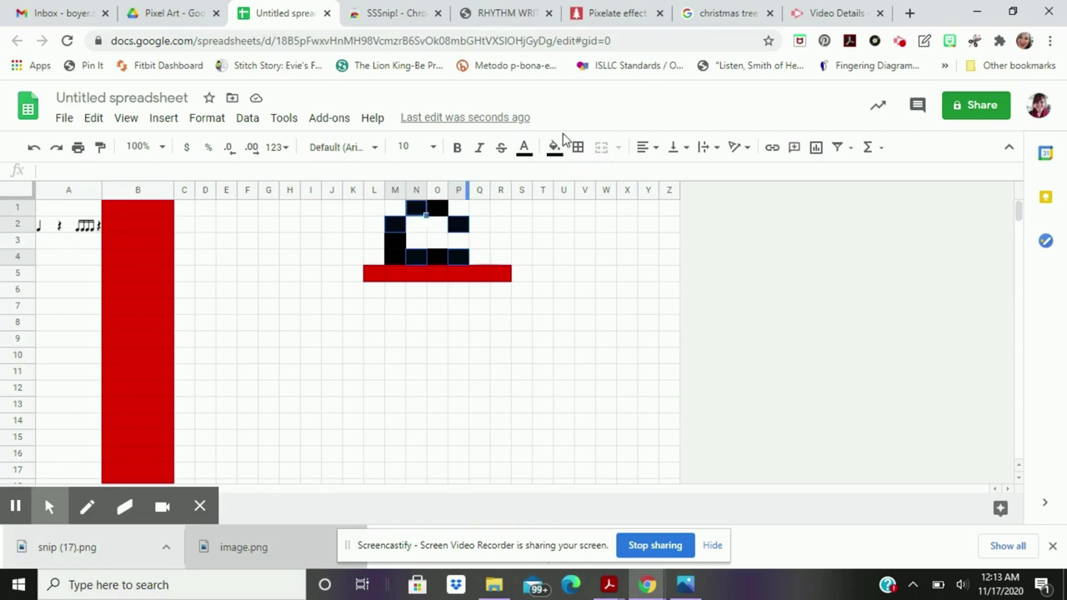
click(207, 118)
click(250, 487)
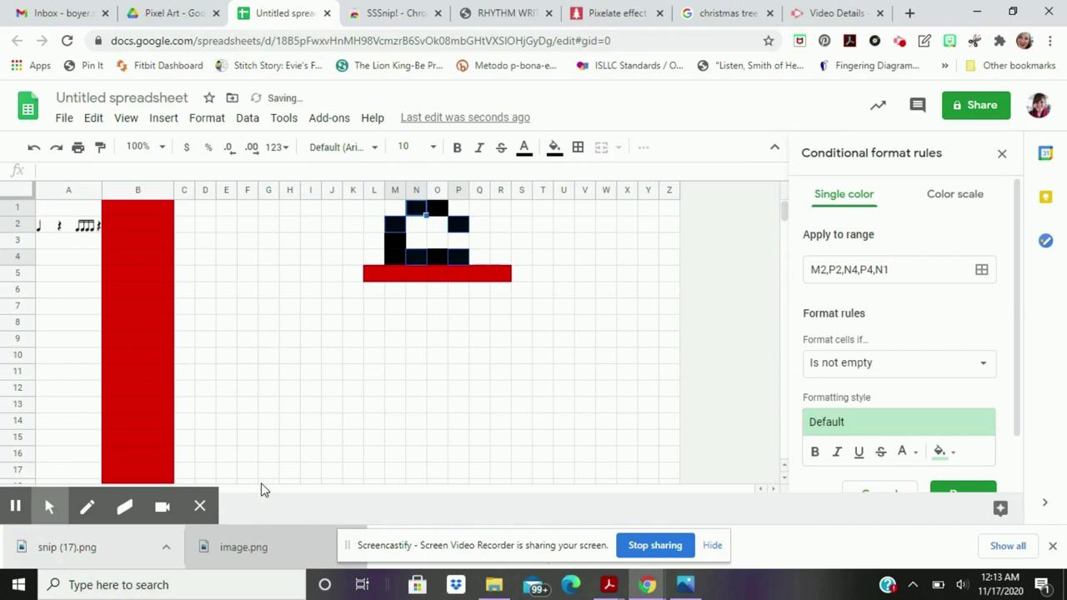
Make the rule a custom formula: =$B$2="1(2)3e+a(4)"
click(897, 363)
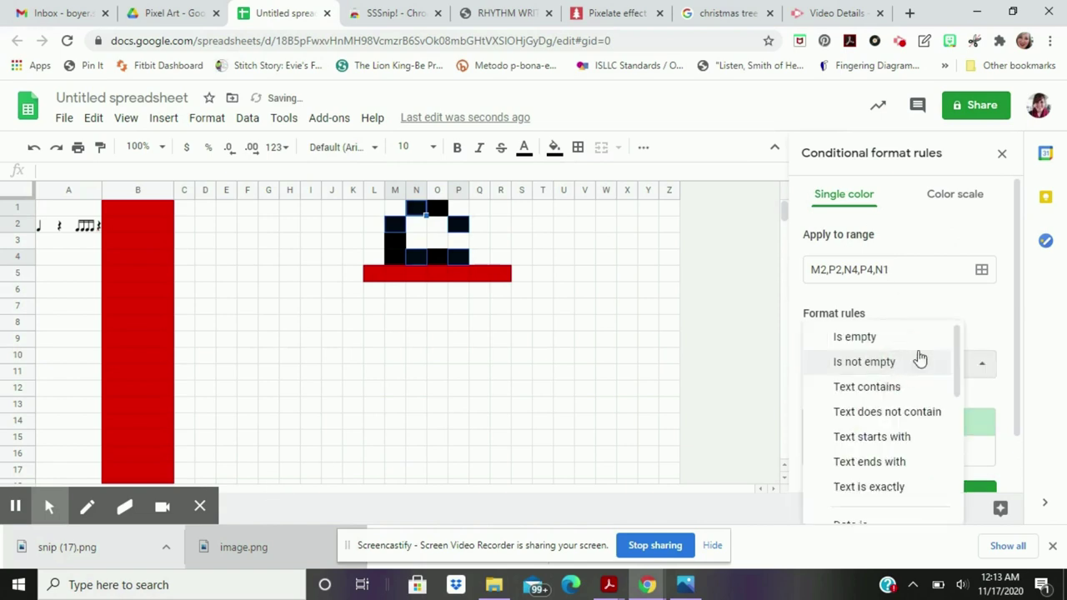
scroll(959, 359, down, 5)
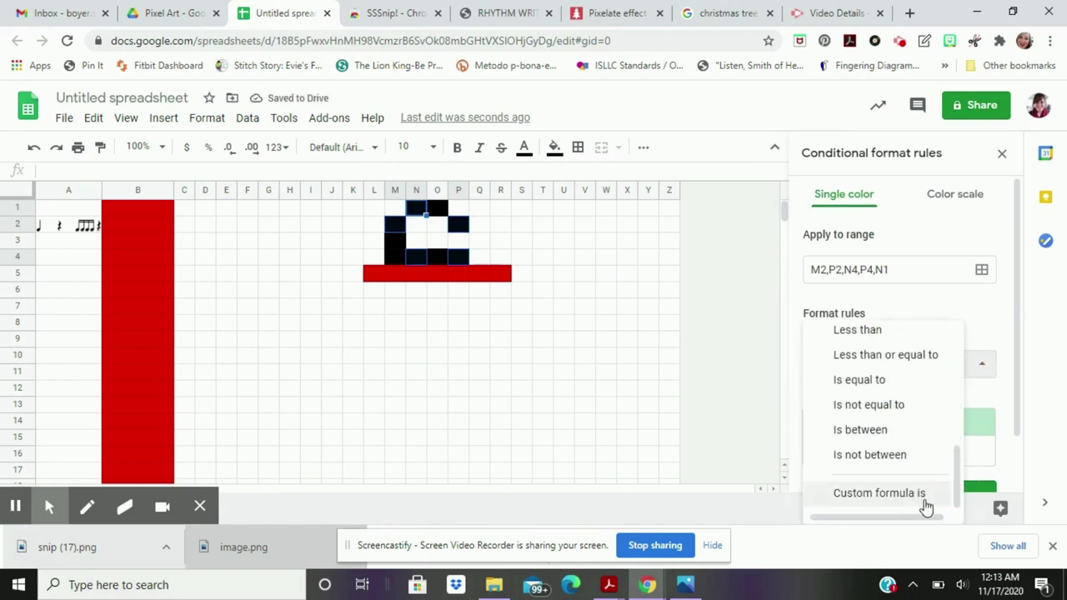
click(917, 504)
click(879, 400)
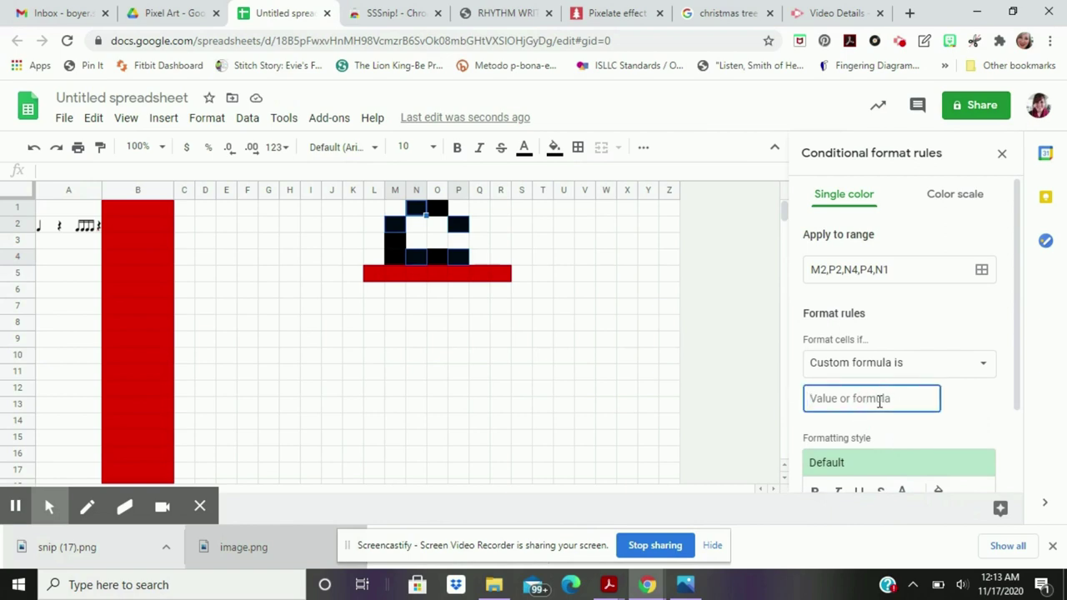
text(=)
key(BackSpace)
text(=$b$2="1(2)3e+a(4)
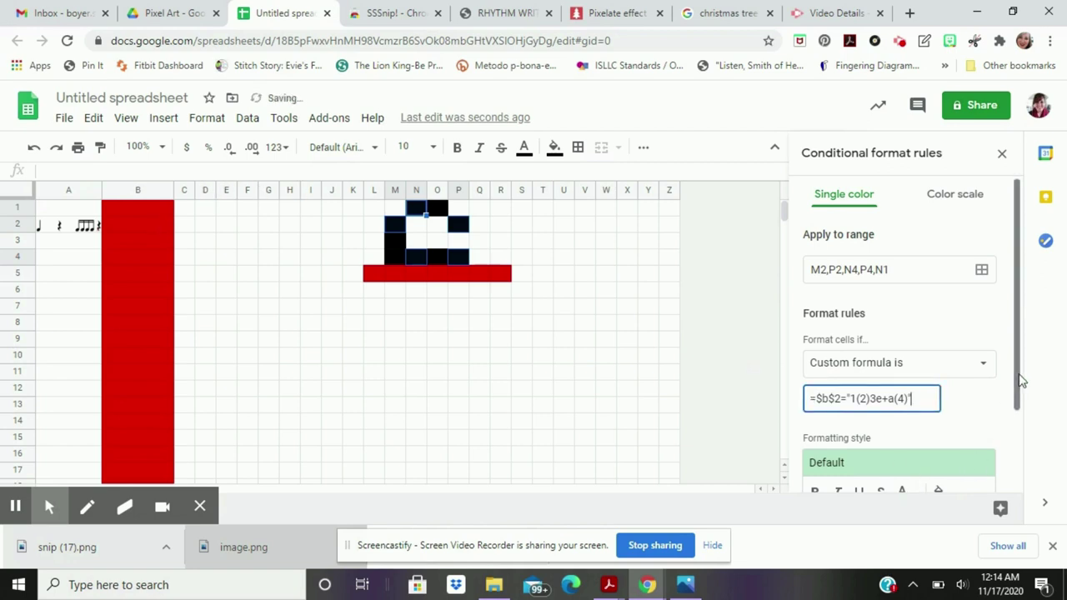
Set the custom formula rule's fill to black and save it
scroll(1020, 377, down, 3)
click(944, 439)
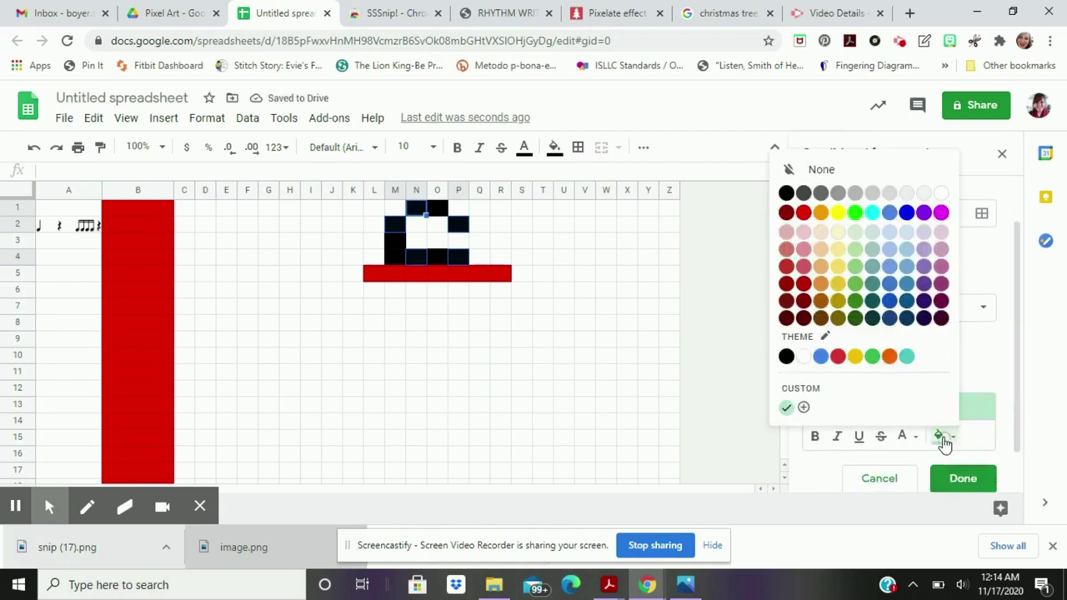
click(786, 192)
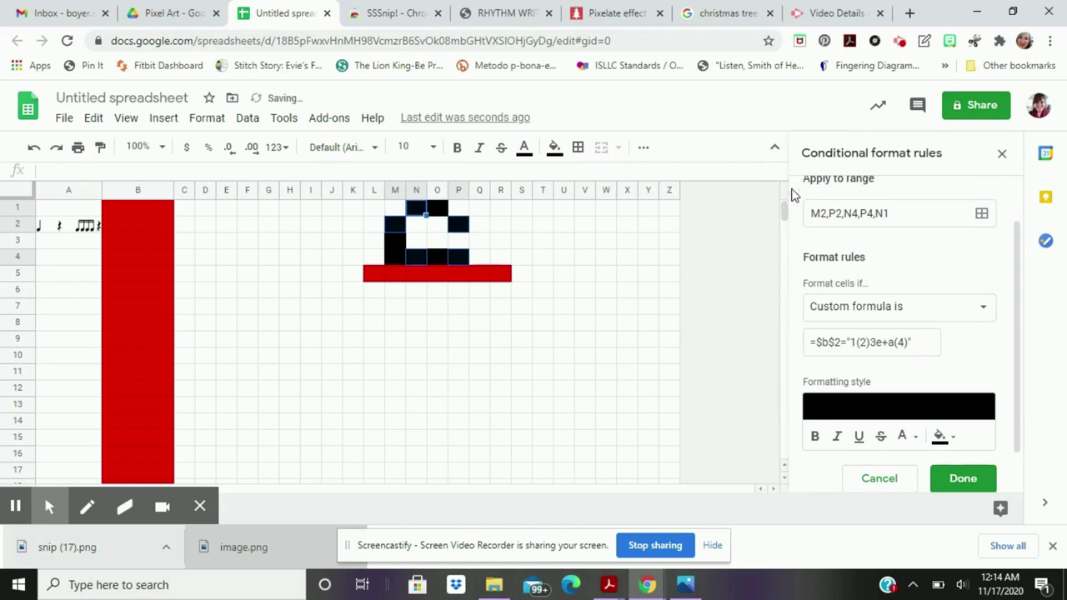
click(960, 481)
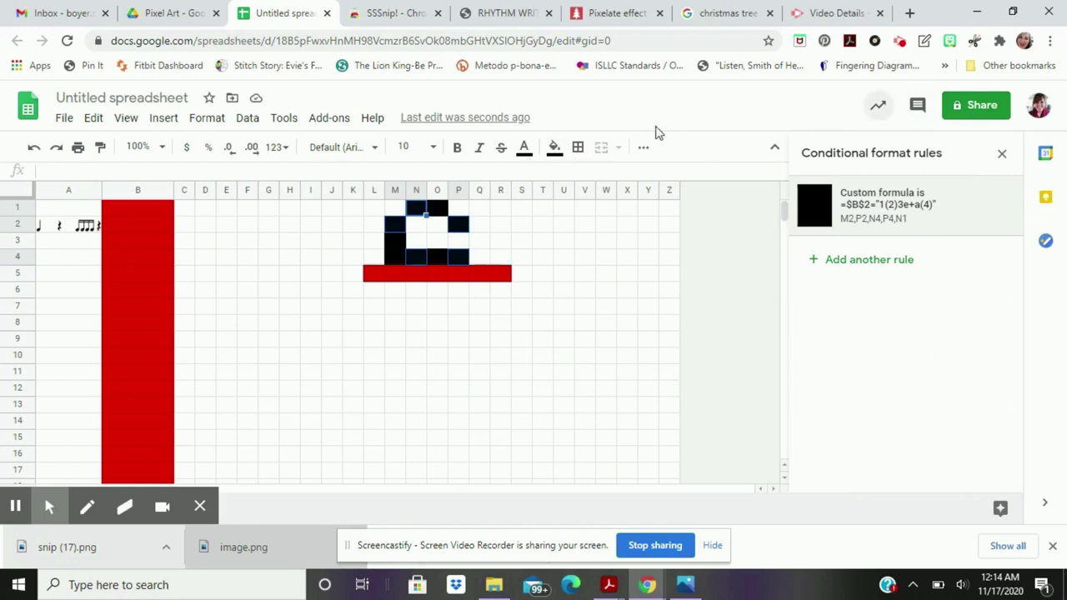
Reset the five hat cells' own black fill and close the rules panel
click(554, 147)
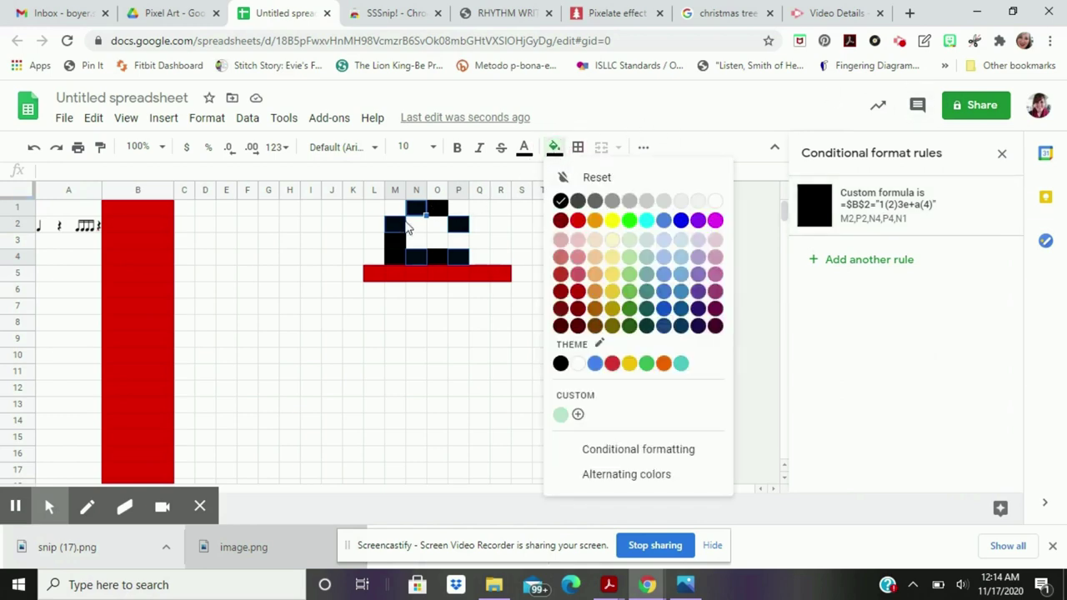
click(673, 179)
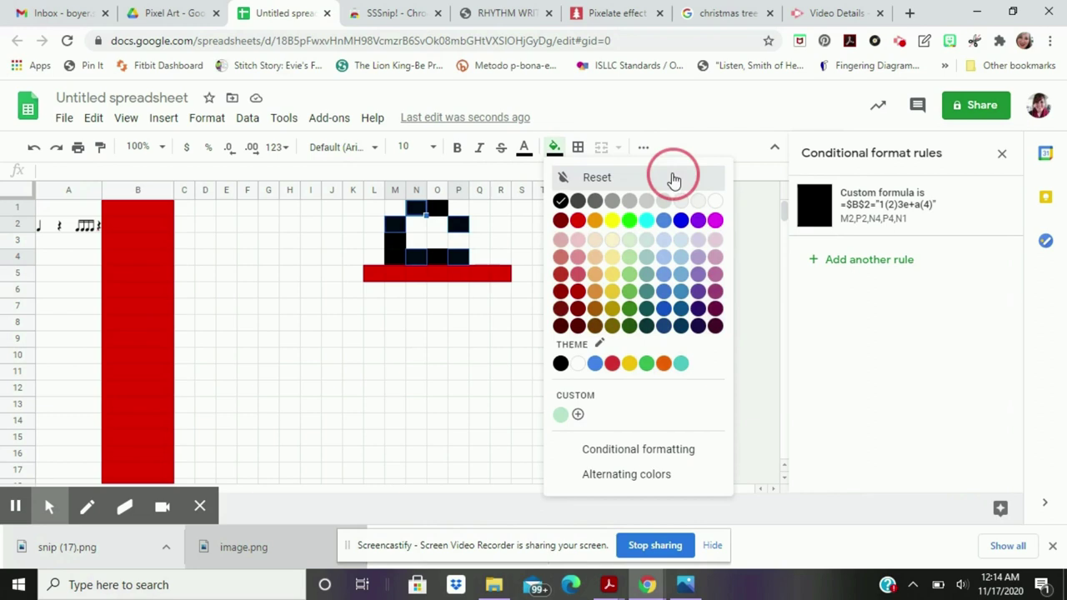
click(1004, 155)
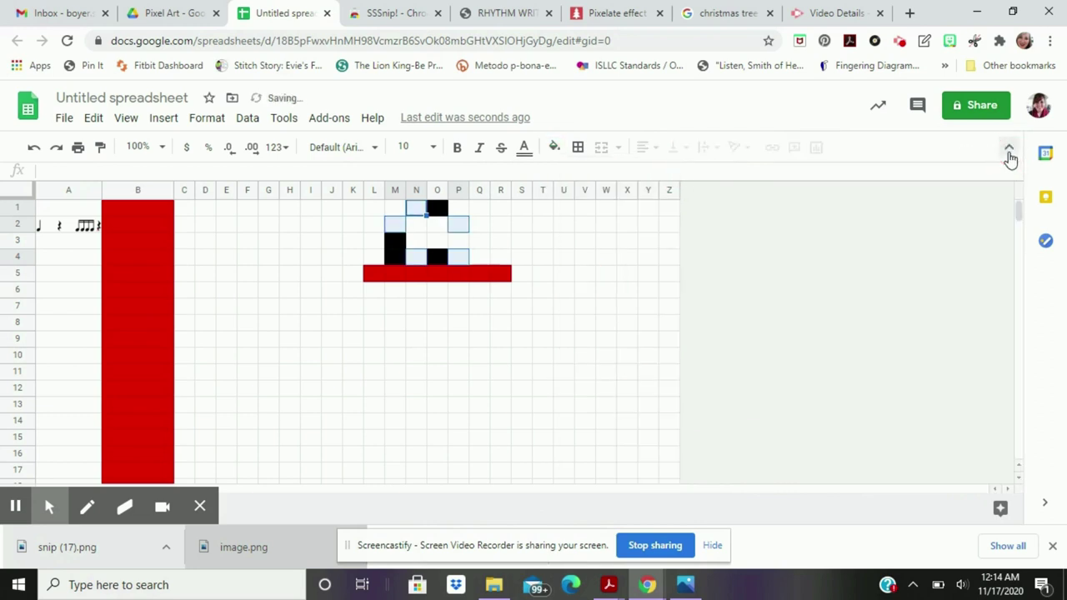
Enter 1(2)3e+a(4) in B2 to reveal the hat's black crown cells
click(669, 225)
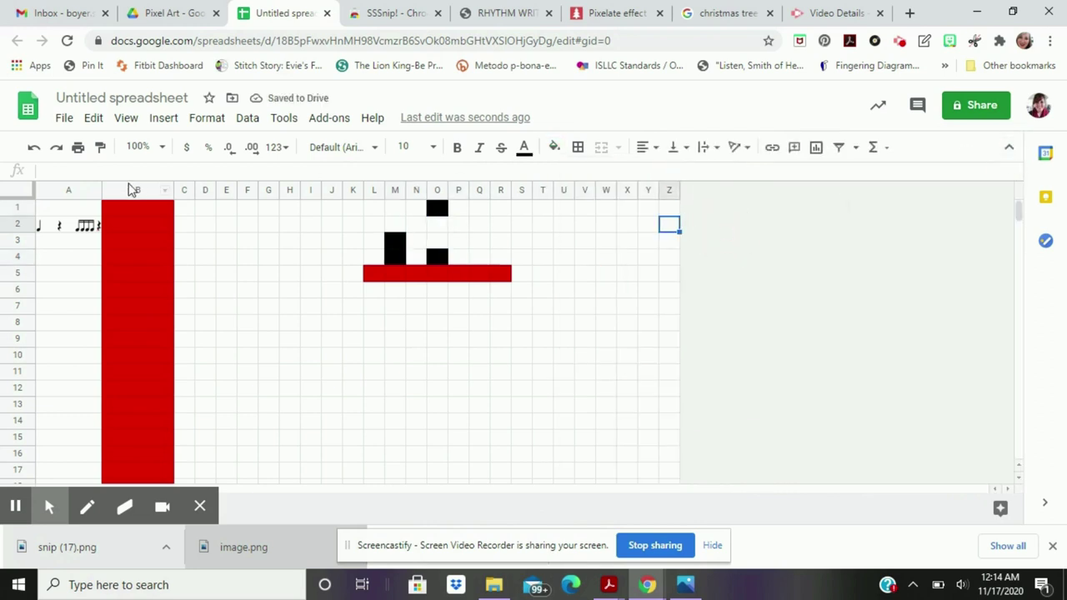
click(120, 223)
text(1(2)3e)
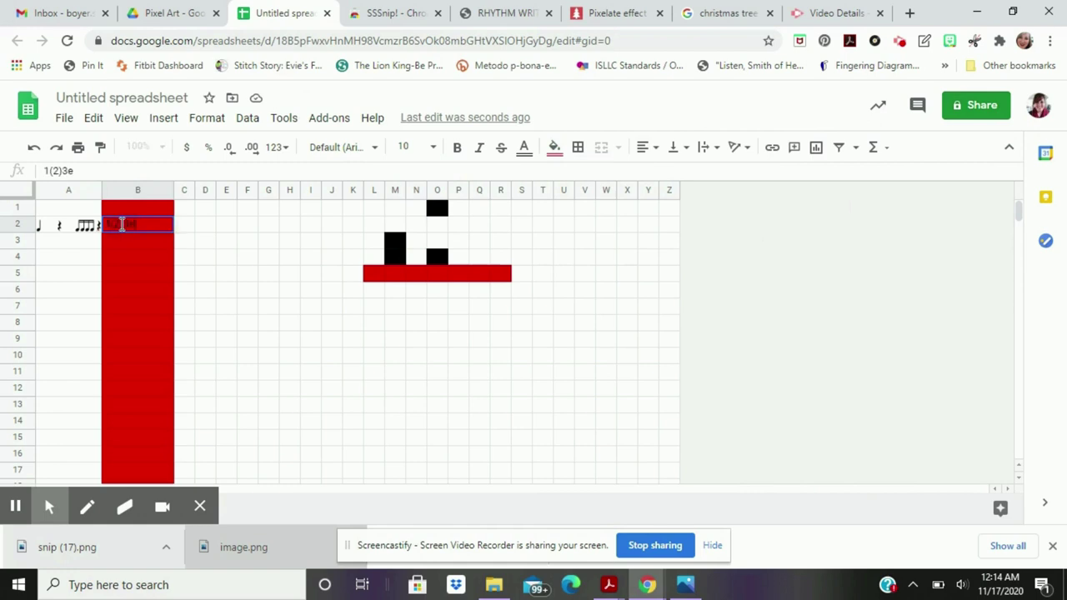
text(+a(4))
key(Return)
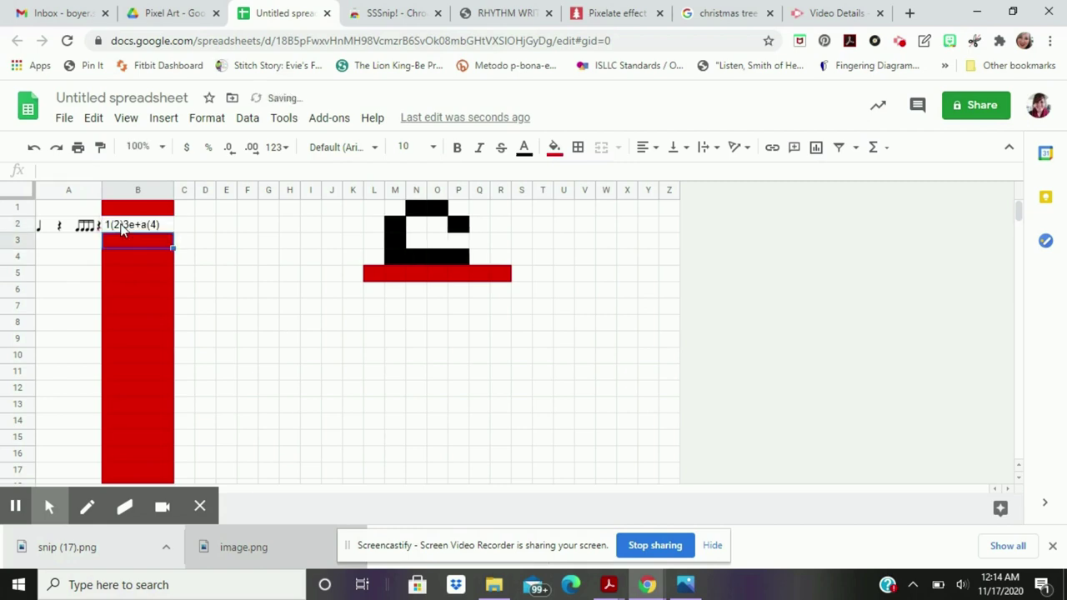